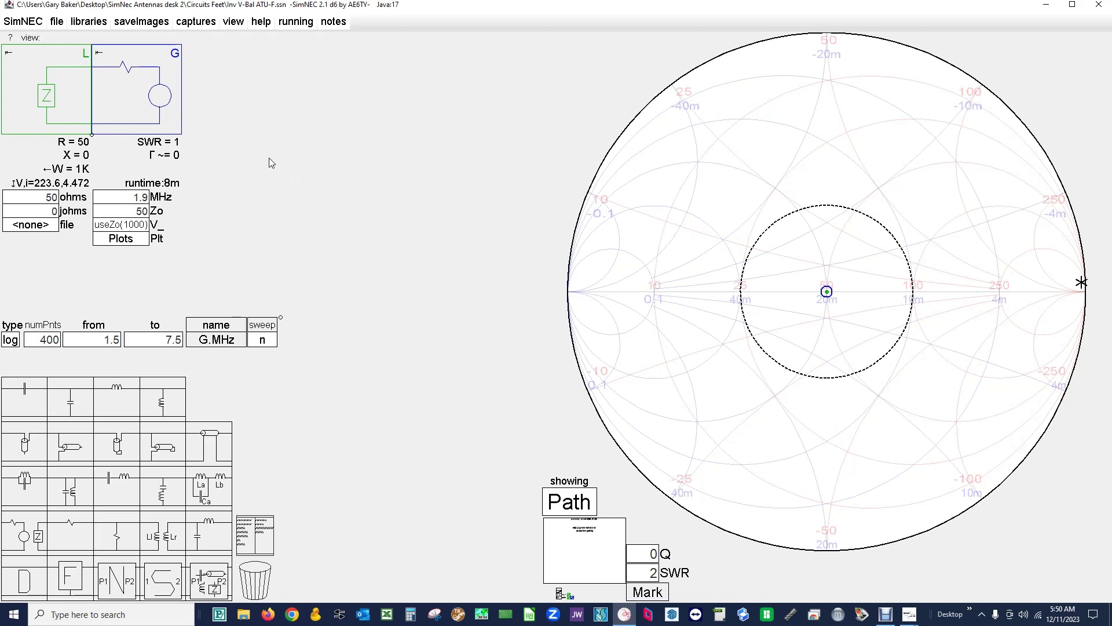
Load the Inv V-Bal ATU-F circuit from Desktop > SimNec Antennas desk 2 > Circuits Feet, discarding current changes
{"action": "left_click", "coordinate": [56, 24]}
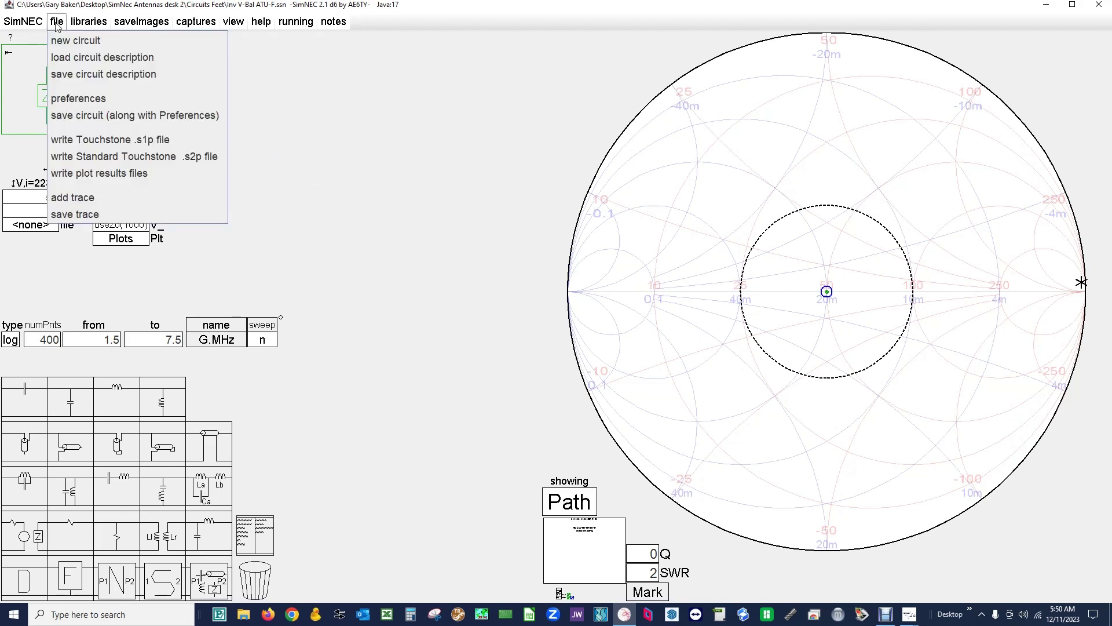
{"action": "left_click", "coordinate": [85, 62]}
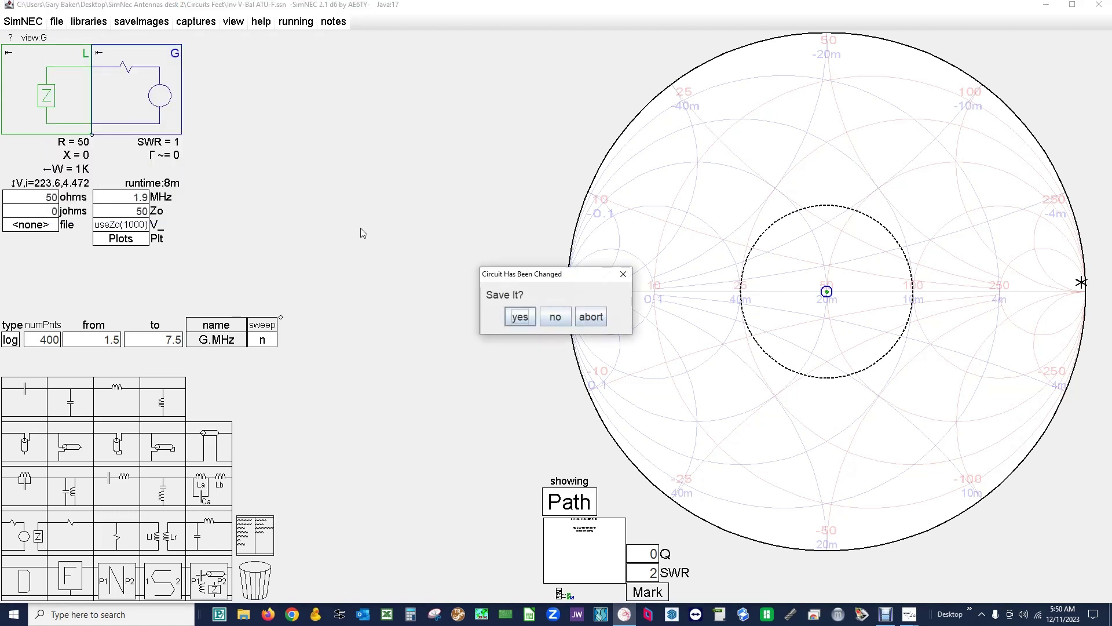
{"action": "left_click", "coordinate": [555, 317]}
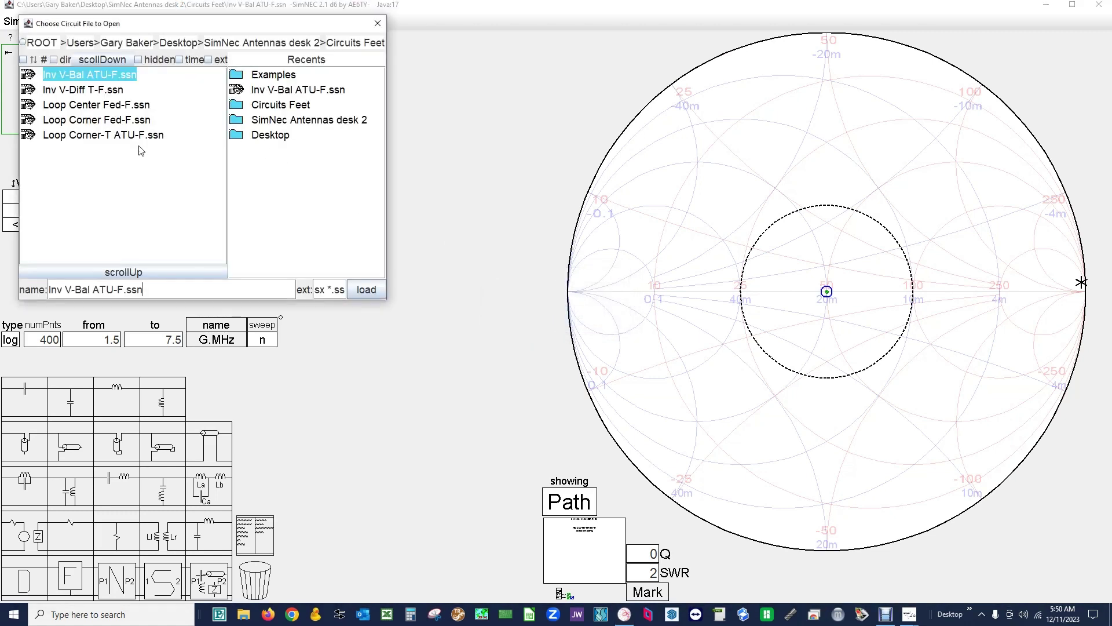
{"action": "left_click", "coordinate": [181, 45]}
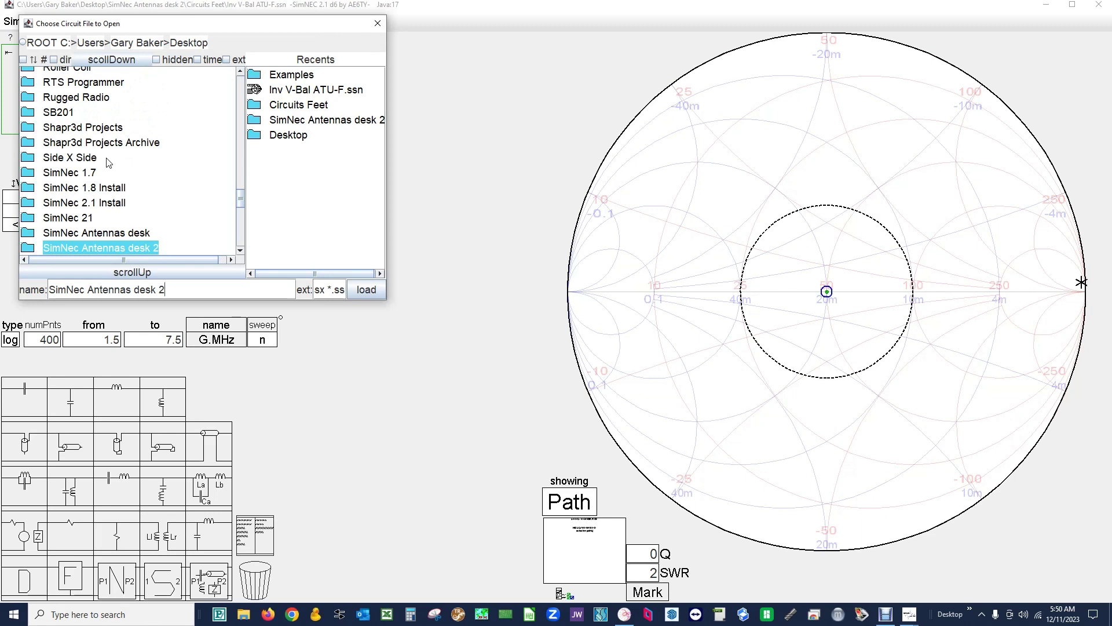
{"action": "double_click", "coordinate": [99, 249]}
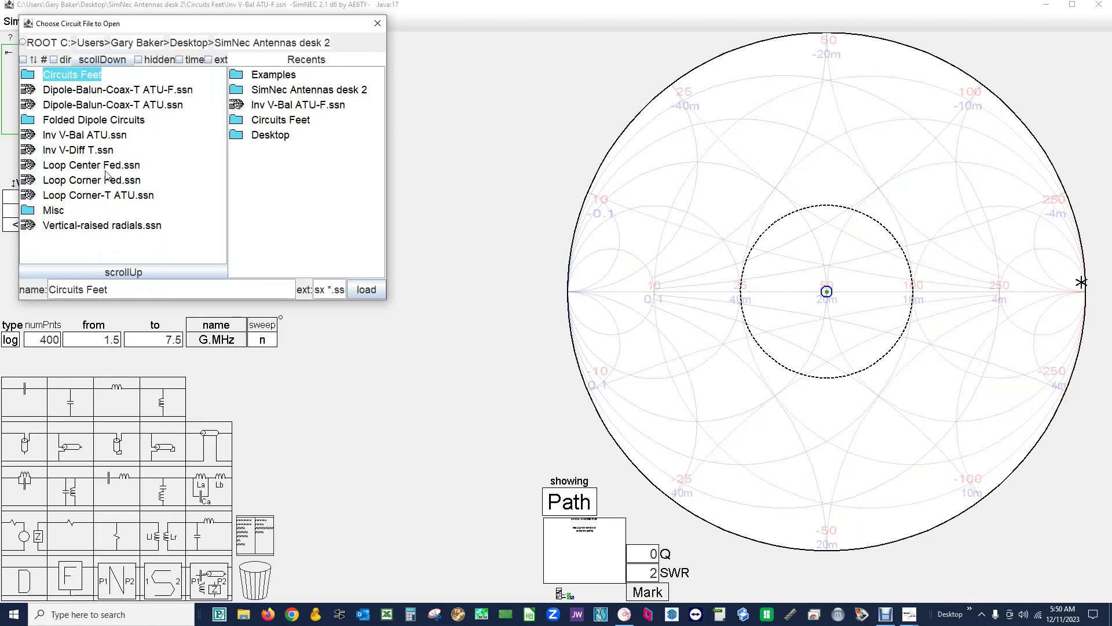
{"action": "double_click", "coordinate": [75, 76]}
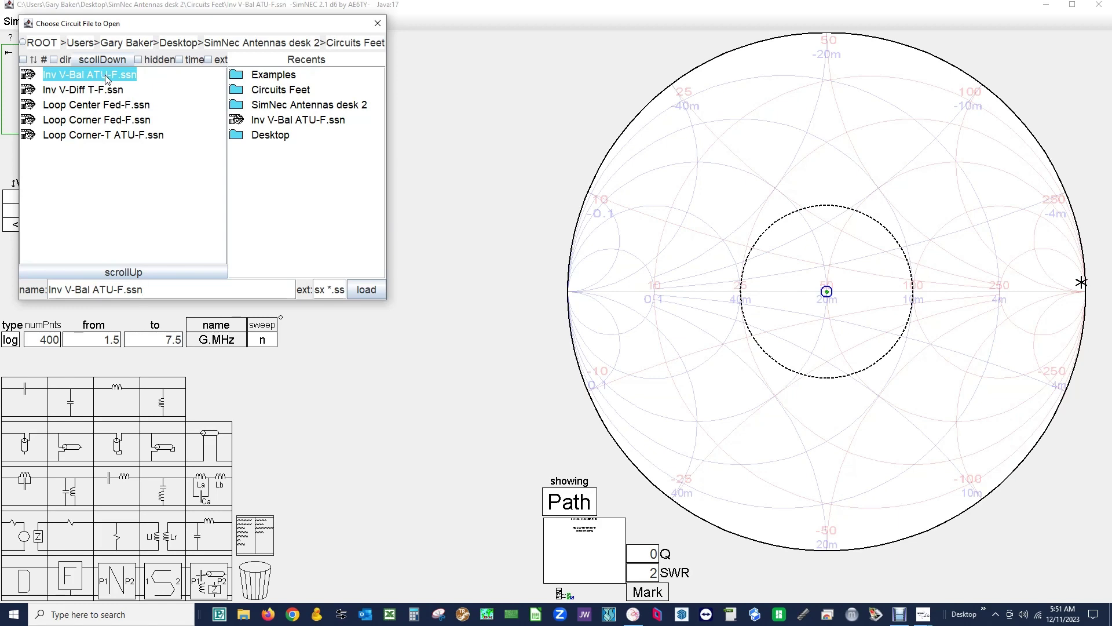
{"action": "double_click", "coordinate": [105, 79]}
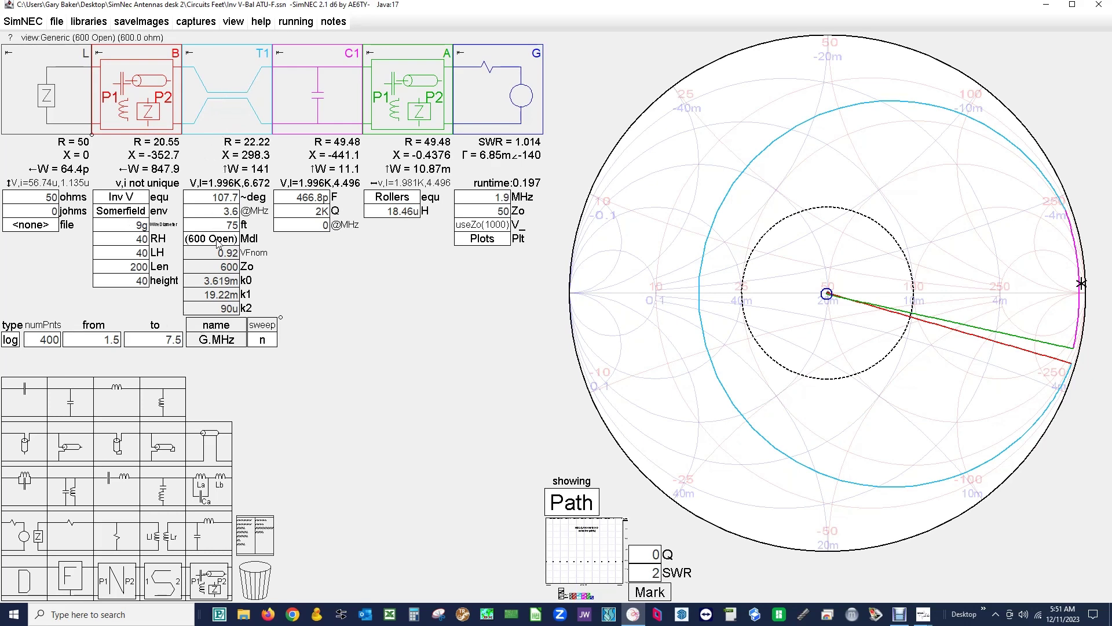
Make T1 a 45 ft run of Generic (600 Open) line, after briefly trying Generic (450 Window)
{"action": "left_click", "coordinate": [215, 239]}
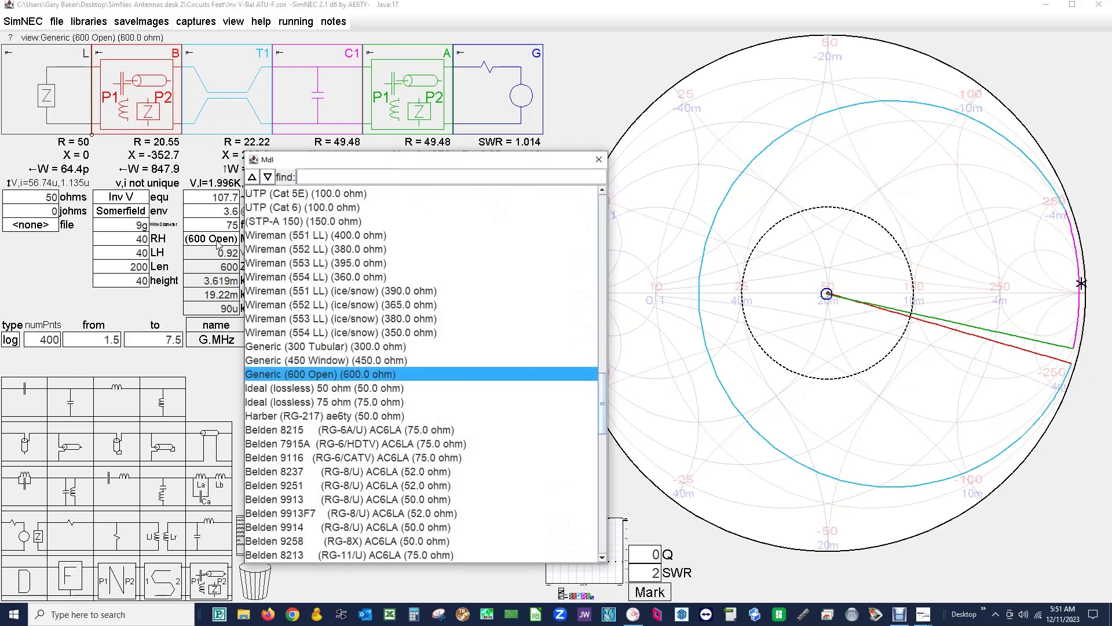
{"action": "left_click", "coordinate": [288, 362]}
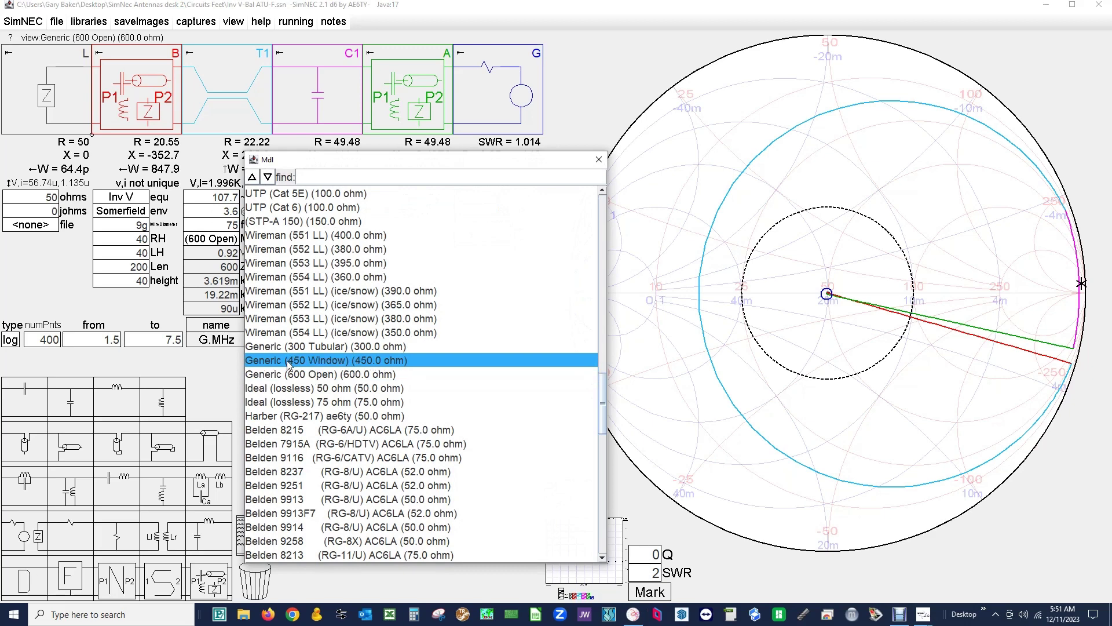
{"action": "left_click", "coordinate": [288, 361]}
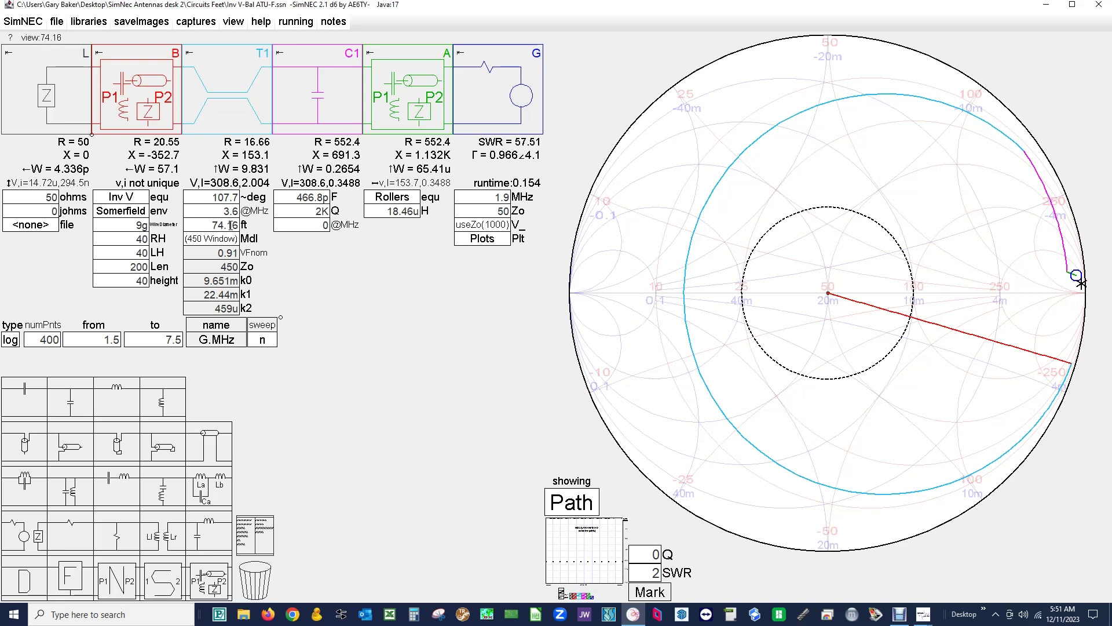
{"action": "left_click", "coordinate": [231, 225]}
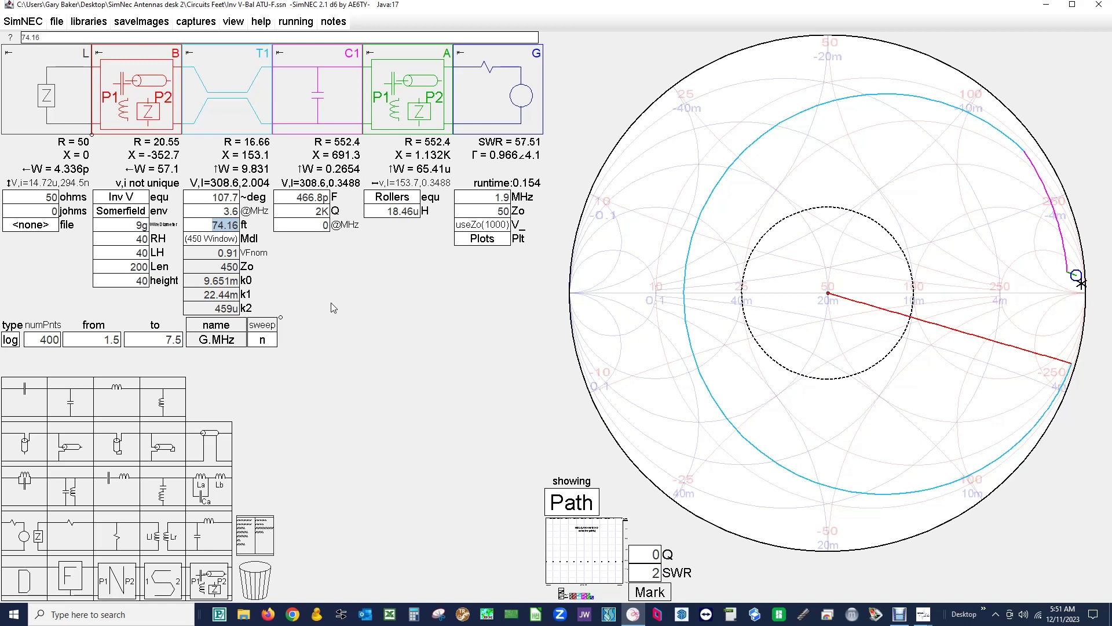
{"action": "type", "text": "4"}
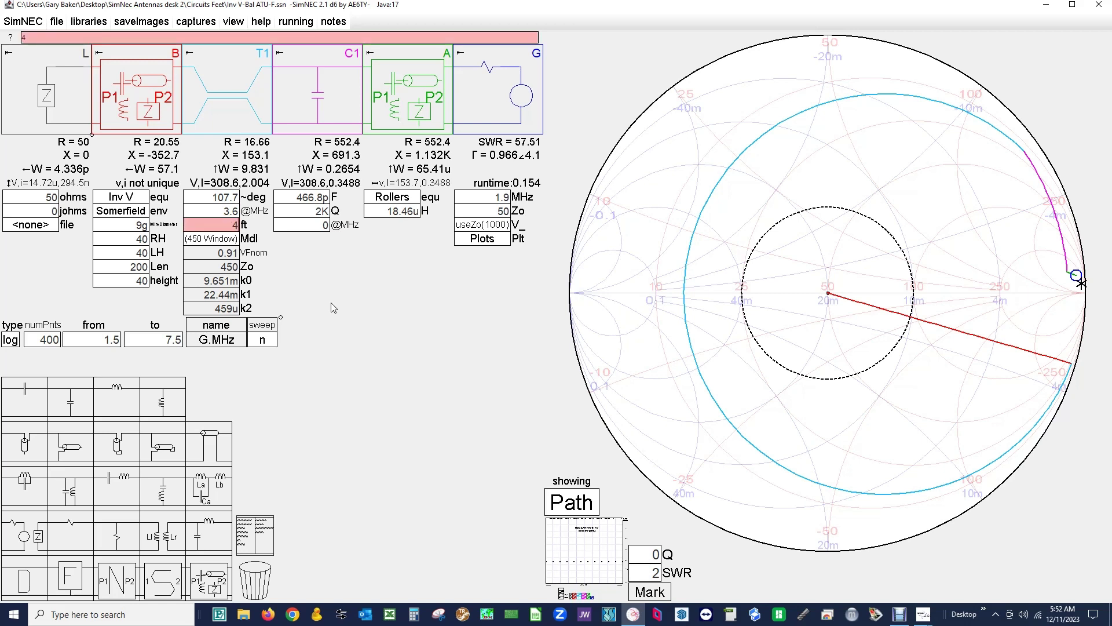
{"action": "type", "text": "5"}
{"action": "key", "text": "Return"}
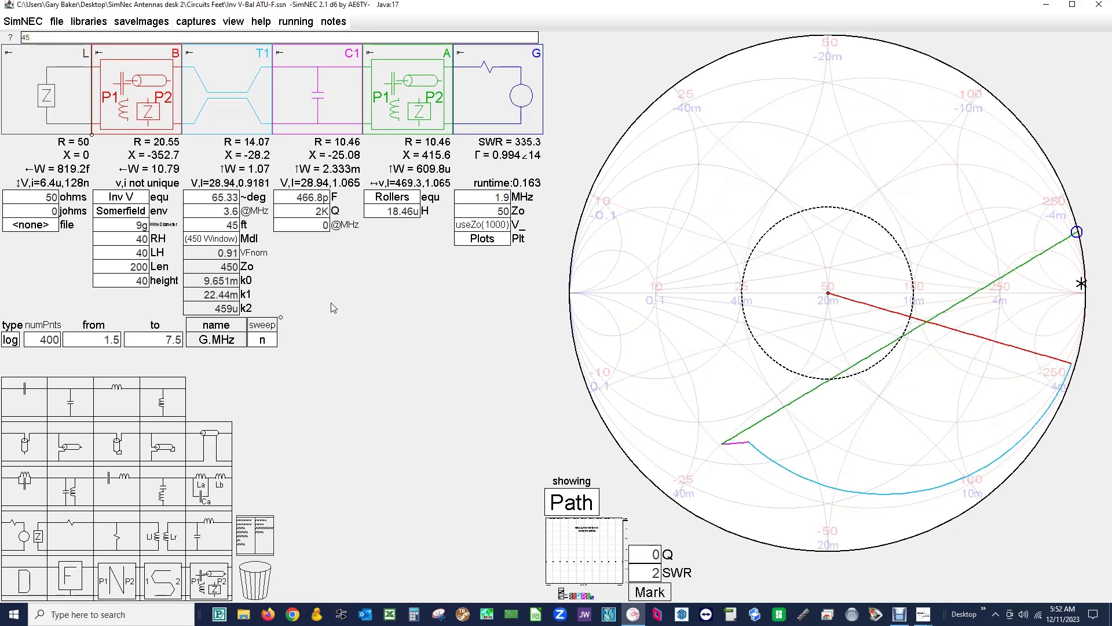
{"action": "left_click", "coordinate": [216, 242]}
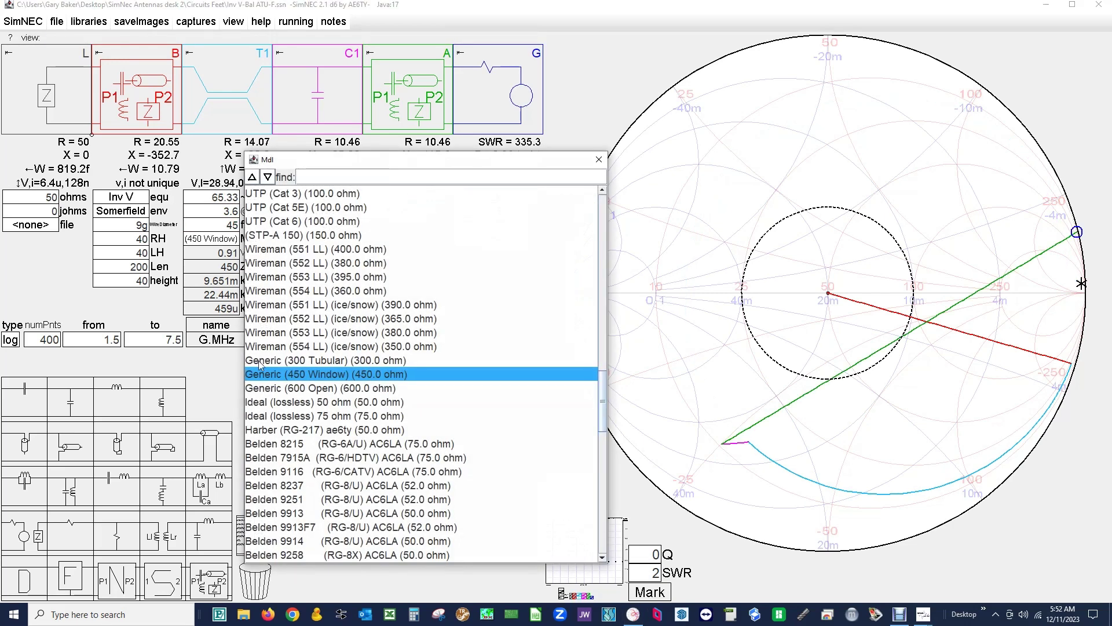
{"action": "double_click", "coordinate": [274, 393]}
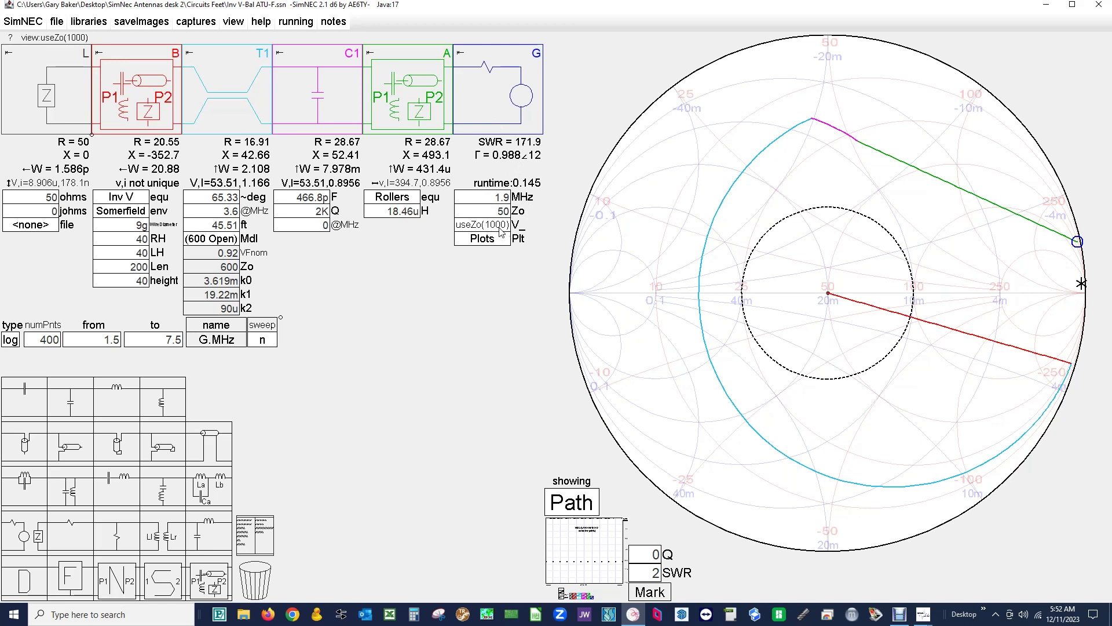
{"action": "left_click", "coordinate": [500, 226]}
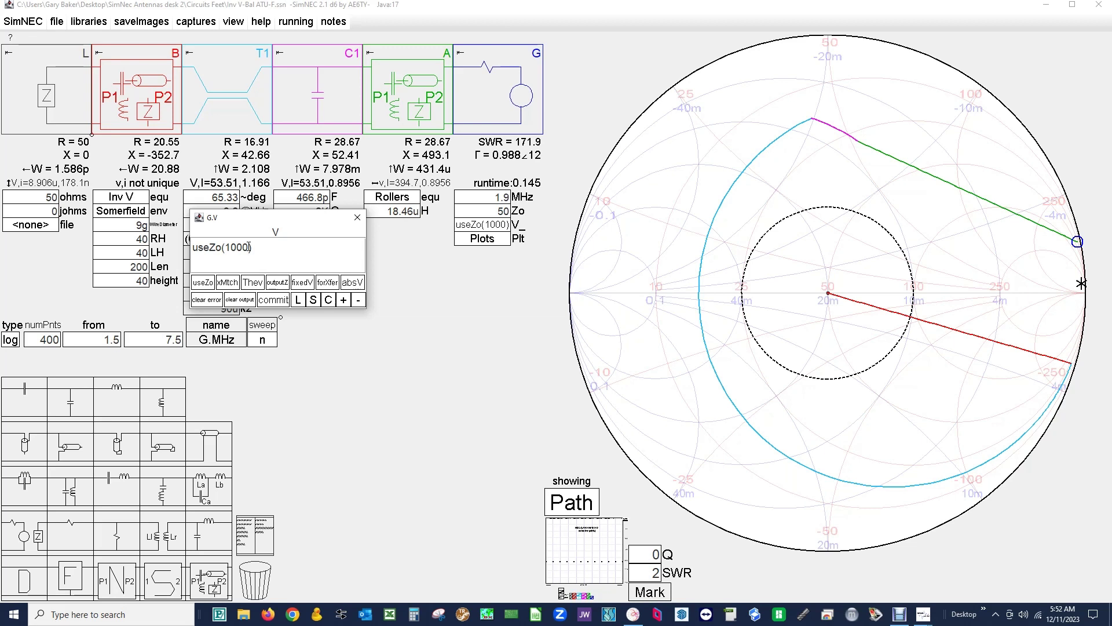
{"action": "key", "text": "BackSpace"}
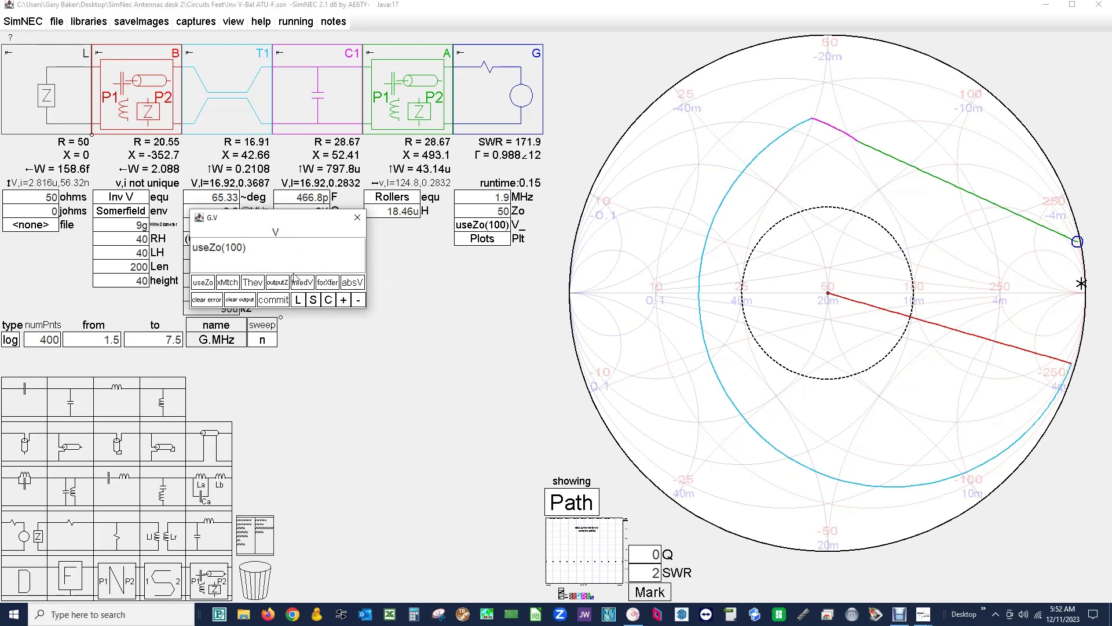
{"action": "type", "text": "0"}
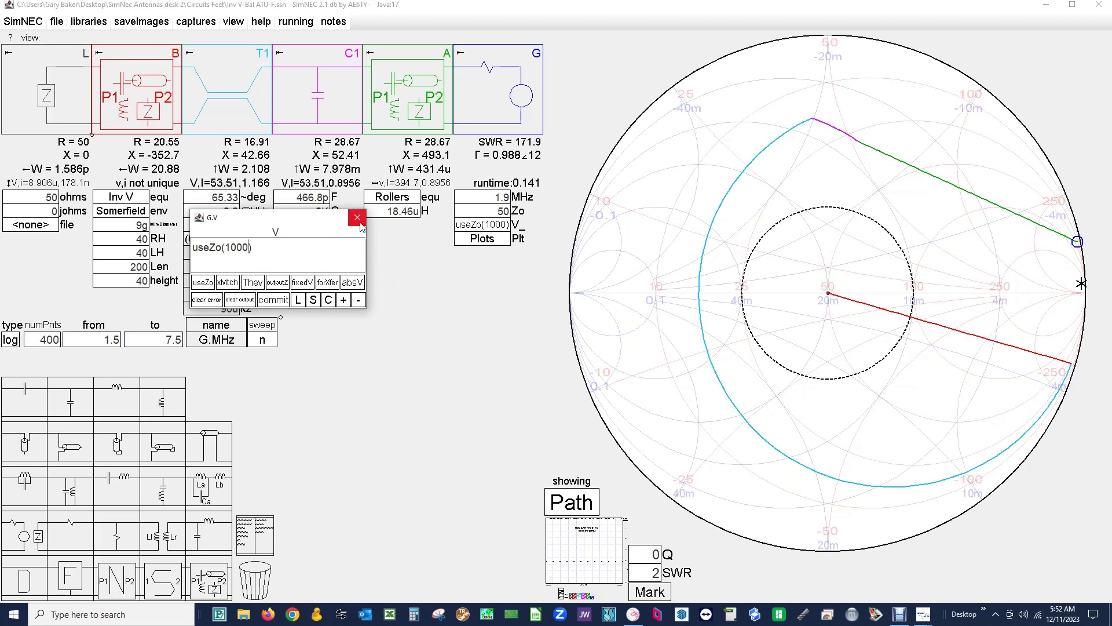
{"action": "left_click", "coordinate": [357, 217]}
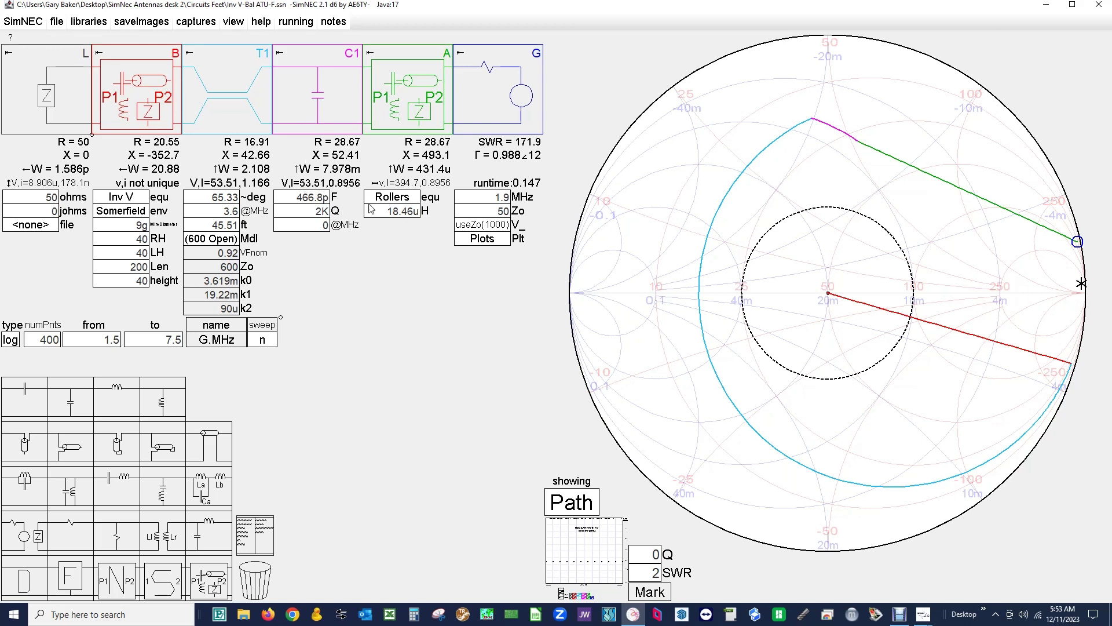
Step C1's capacitance up through 547.4p, 865.1p and 1.556n to 1.635n
{"action": "left_click", "coordinate": [314, 196]}
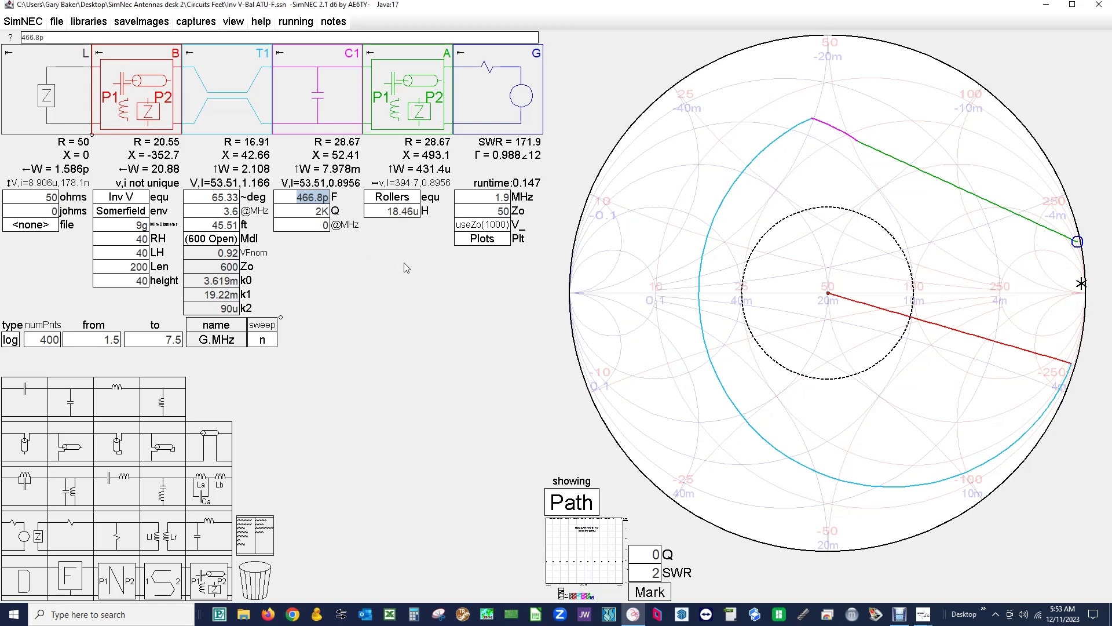
{"action": "key", "text": "Up"}
{"action": "key", "text": "Up"}
{"action": "key", "text": "Up"}
{"action": "key", "text": "Up"}
{"action": "key", "text": "Up"}
{"action": "key", "text": "Up"}
{"action": "key", "text": "Up"}
{"action": "key", "text": "Up"}
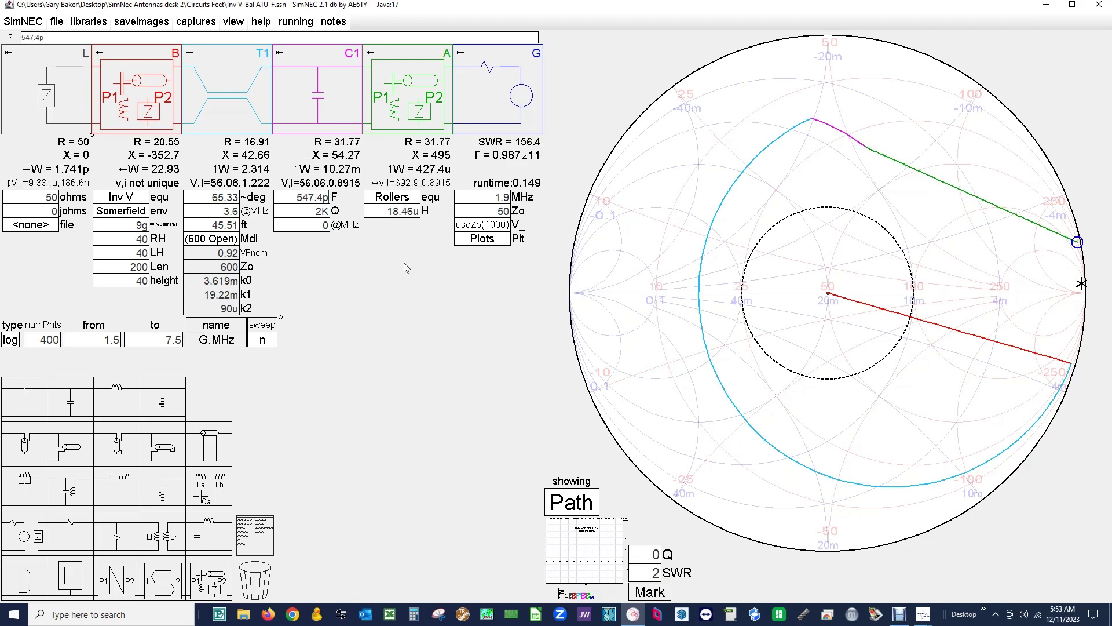
{"action": "key", "text": "Up"}
{"action": "key", "text": "Up"}
{"action": "key", "text": "Up"}
{"action": "key", "text": "Up"}
{"action": "key", "text": "Up"}
{"action": "key", "text": "Up"}
{"action": "key", "text": "Up"}
{"action": "key", "text": "Up"}
{"action": "key", "text": "Up"}
{"action": "key", "text": "Up"}
{"action": "key", "text": "Up"}
{"action": "key", "text": "Up"}
{"action": "key", "text": "Up"}
{"action": "key", "text": "Up"}
{"action": "key", "text": "Up"}
{"action": "key", "text": "Up"}
{"action": "key", "text": "Up"}
{"action": "key", "text": "Up"}
{"action": "key", "text": "Up"}
{"action": "key", "text": "Up"}
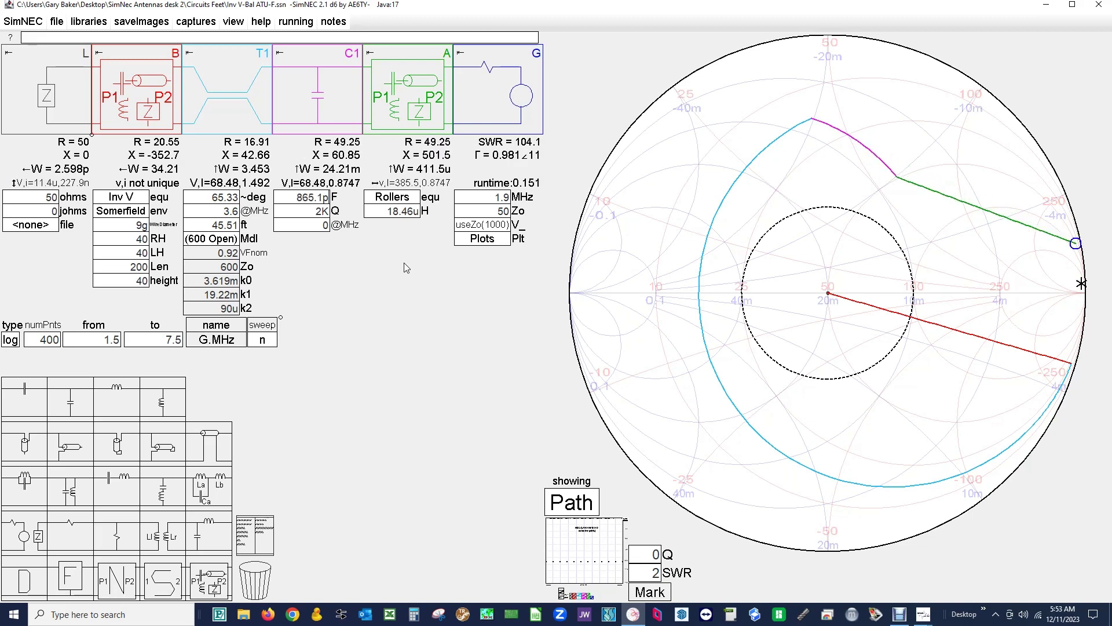
{"action": "key", "text": "Up"}
{"action": "key", "text": "Up"}
{"action": "key", "text": "Up"}
{"action": "key", "text": "Up"}
{"action": "key", "text": "Up"}
{"action": "key", "text": "Up"}
{"action": "key", "text": "Up"}
{"action": "key", "text": "Up"}
{"action": "key", "text": "Up"}
{"action": "key", "text": "Up"}
{"action": "key", "text": "Up"}
{"action": "key", "text": "Up"}
{"action": "key", "text": "Up"}
{"action": "key", "text": "Up"}
{"action": "key", "text": "Up"}
{"action": "key", "text": "Up"}
{"action": "key", "text": "Up"}
{"action": "key", "text": "Up"}
{"action": "key", "text": "Up"}
{"action": "key", "text": "Up"}
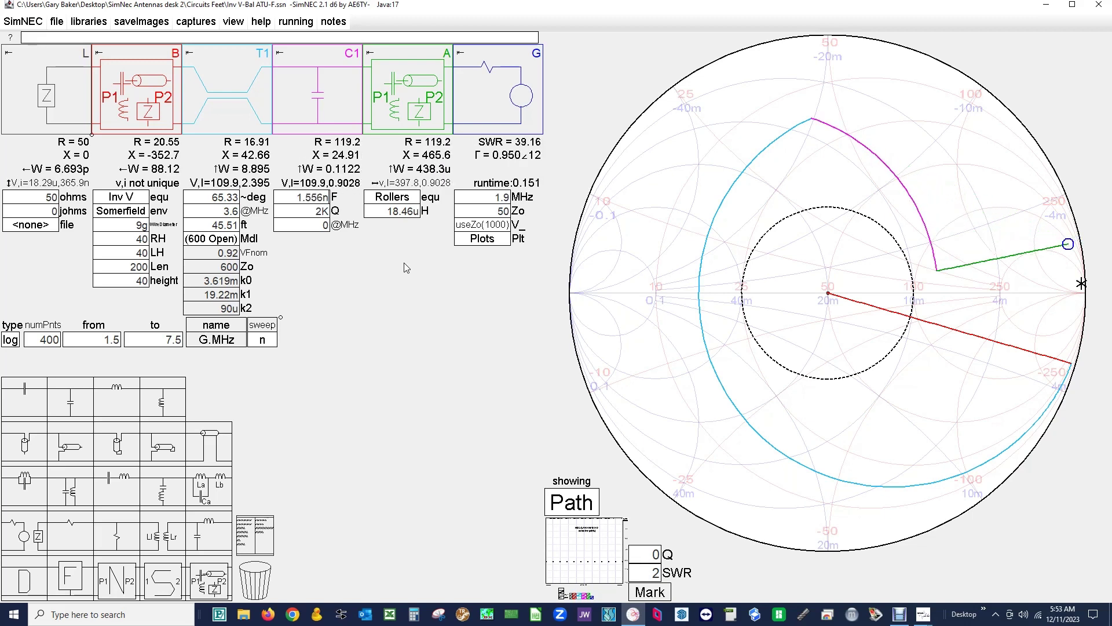
{"action": "key", "text": "Up"}
{"action": "key", "text": "Up"}
{"action": "key", "text": "Up"}
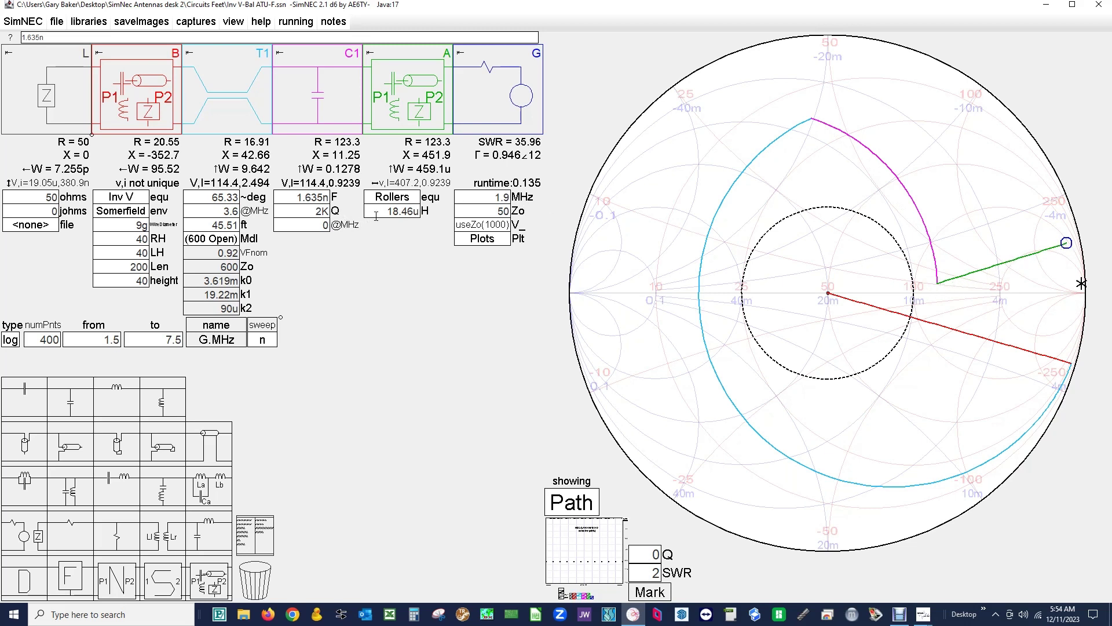
Lower the ATU roller inductance to 3.646u, bringing SWR to 4.201
{"action": "left_click", "coordinate": [404, 211]}
{"action": "scroll", "coordinate": [275, 338], "scroll_direction": "down", "scroll_amount": 10}
{"action": "scroll", "coordinate": [275, 337], "scroll_direction": "down", "scroll_amount": 20}
{"action": "scroll", "coordinate": [274, 337], "scroll_direction": "down", "scroll_amount": 15}
{"action": "scroll", "coordinate": [275, 337], "scroll_direction": "down", "scroll_amount": 4}
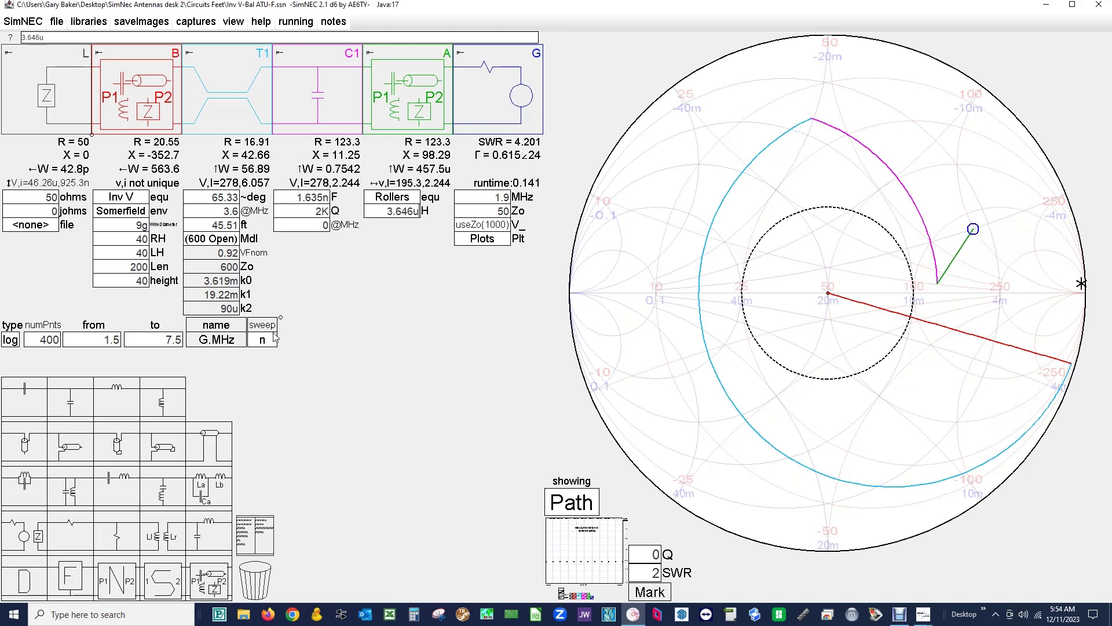
{"action": "left_click", "coordinate": [311, 200]}
Set the Inv V to 16g wire, RH and LH 20, length 215 and height 50
{"action": "left_click", "coordinate": [140, 225]}
{"action": "type", "text": "16"}
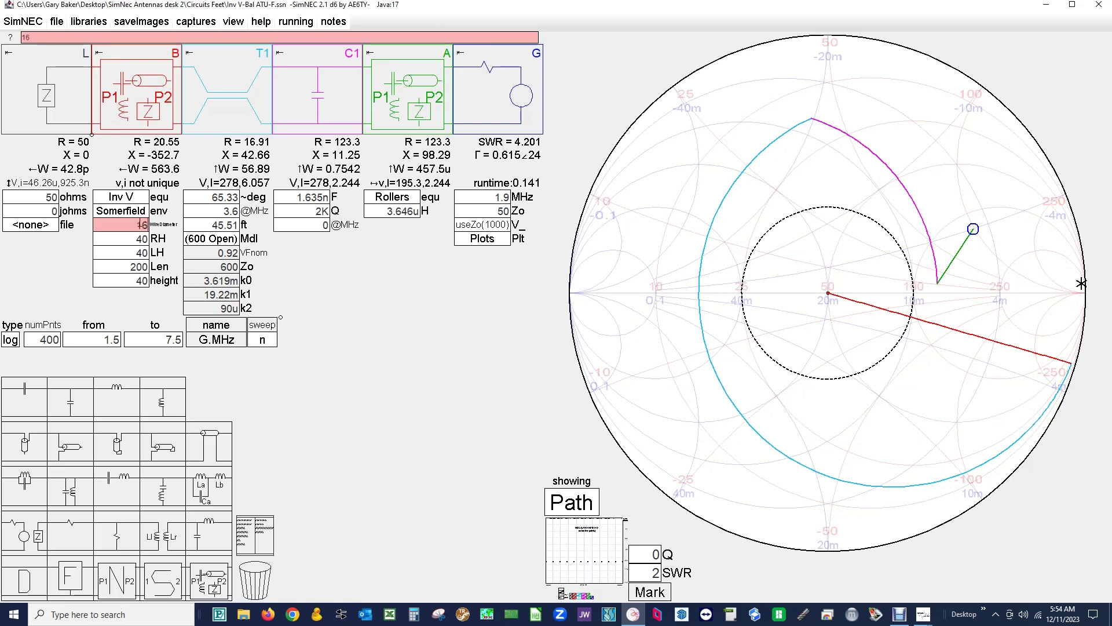
{"action": "type", "text": "g"}
{"action": "key", "text": "Tab"}
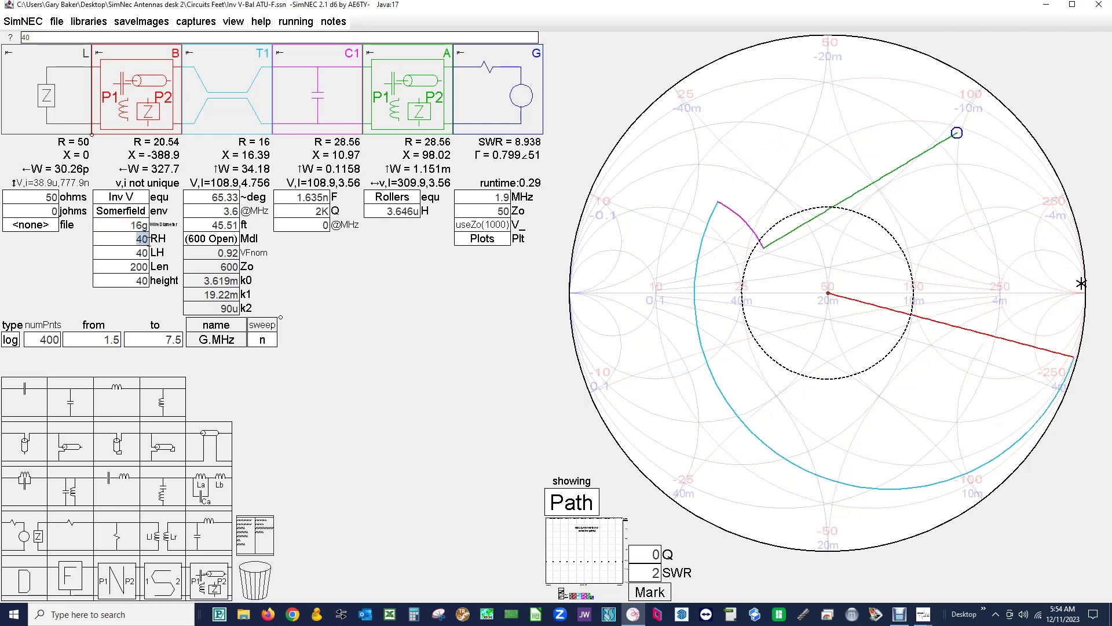
{"action": "type", "text": "20"}
{"action": "left_click", "coordinate": [148, 253]}
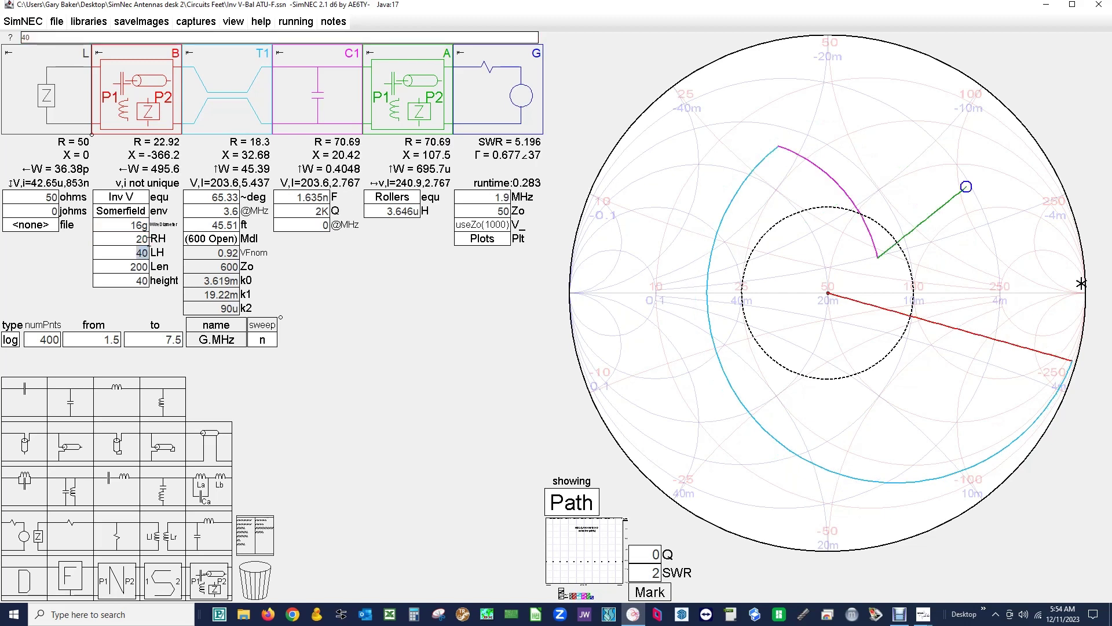
{"action": "type", "text": "20"}
{"action": "key", "text": "Tab"}
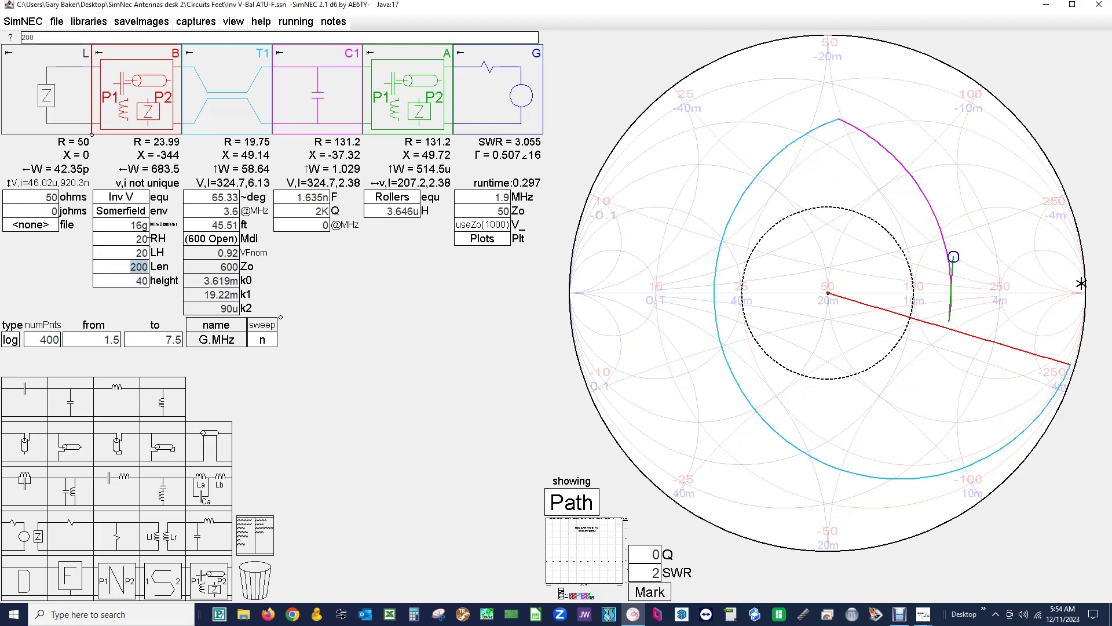
{"action": "type", "text": "215"}
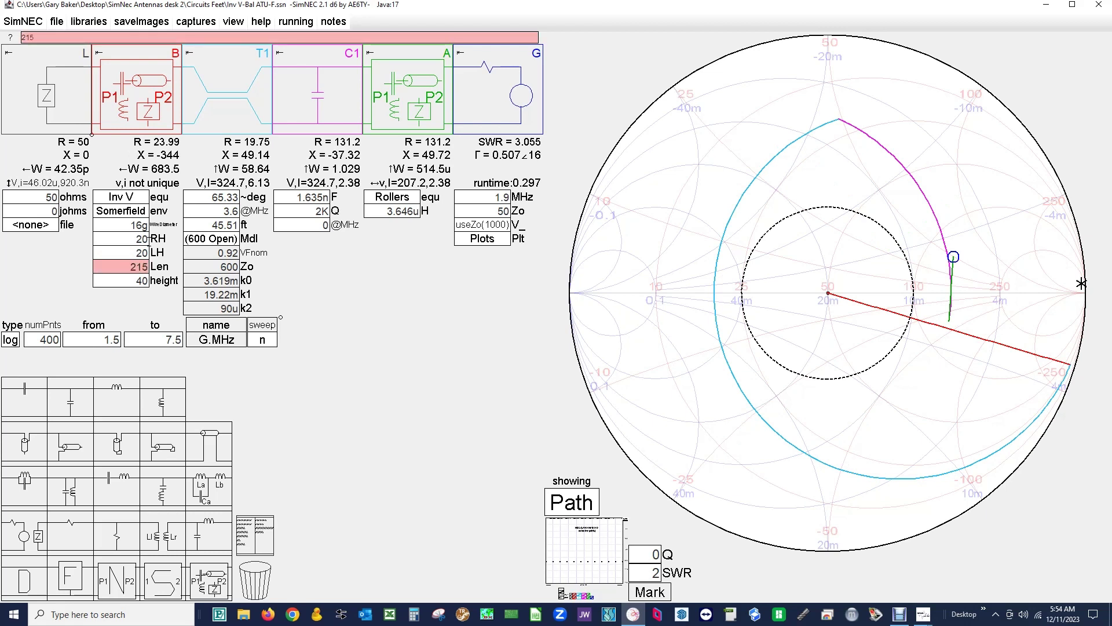
{"action": "key", "text": "Tab"}
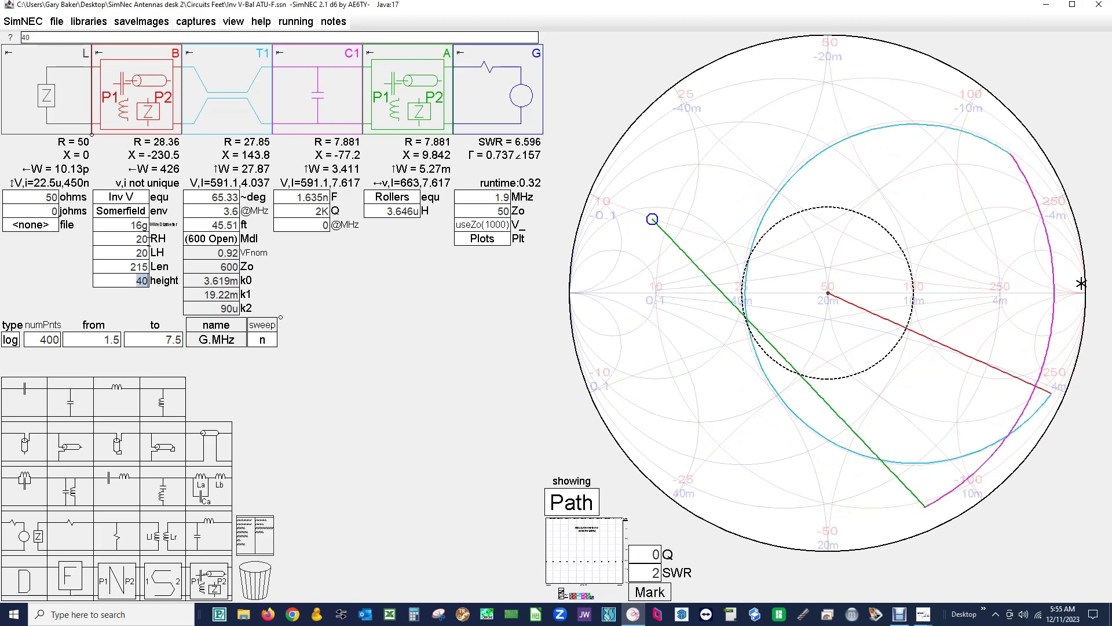
{"action": "type", "text": "50"}
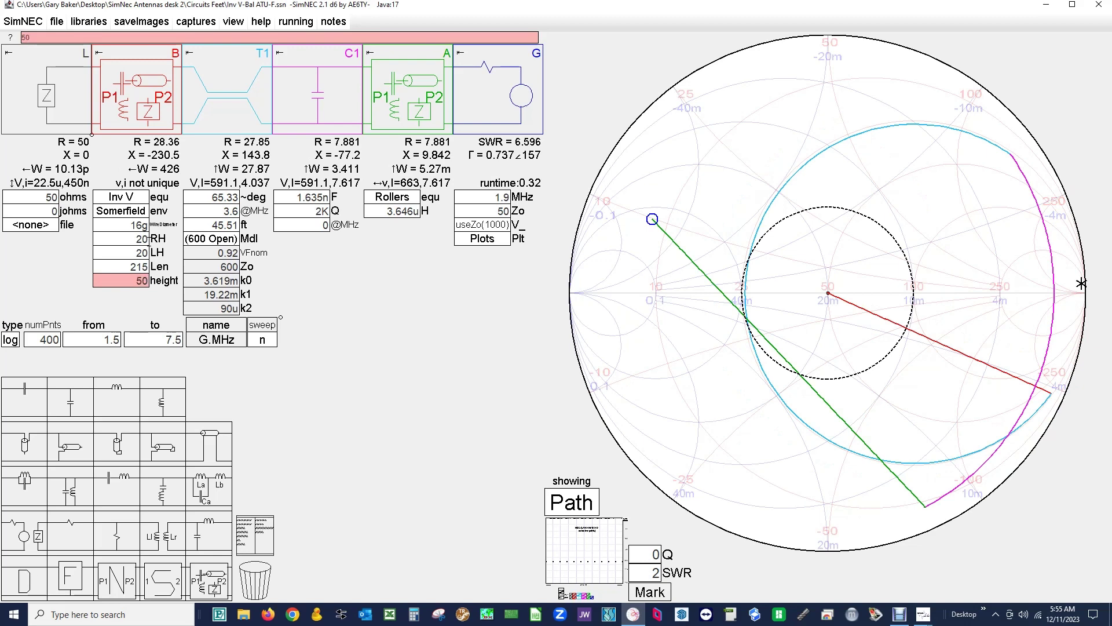
{"action": "key", "text": "Return"}
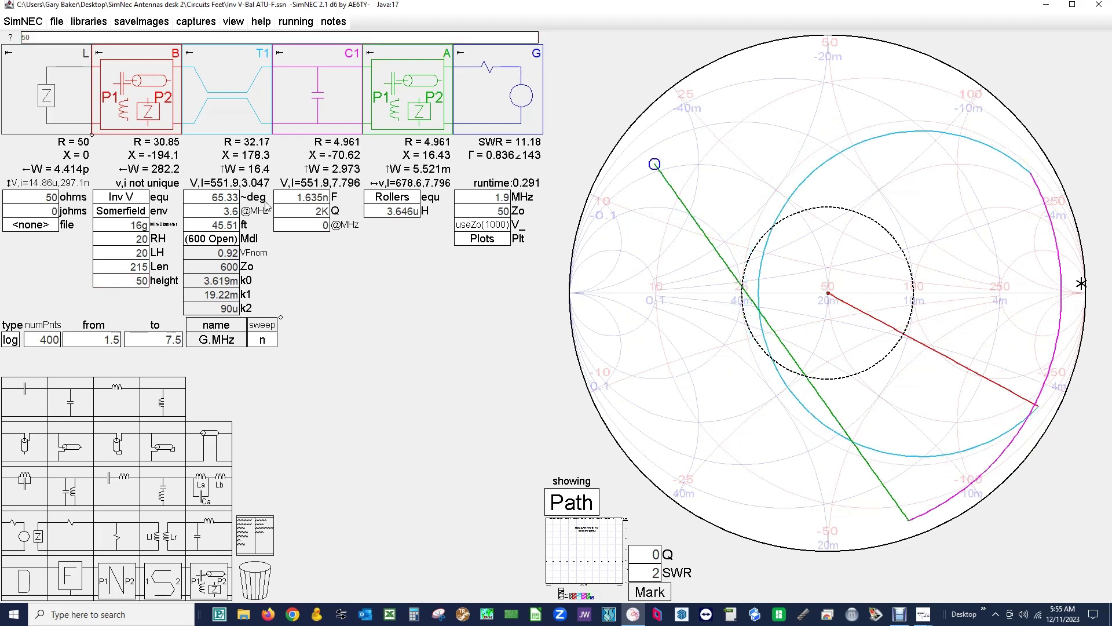
Set the T1 feedline length to 45 ft
{"action": "left_click", "coordinate": [229, 223]}
{"action": "type", "text": "45"}
{"action": "key", "text": "Return"}
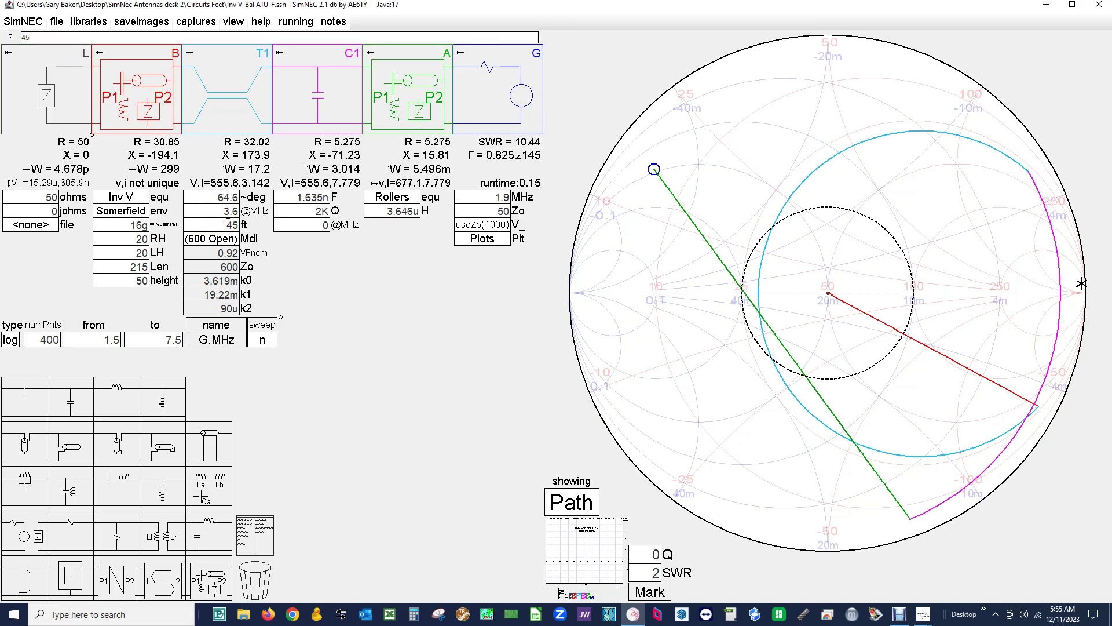
Retune C1's capacitance to 831.3p with the arrow keys
{"action": "left_click", "coordinate": [308, 199]}
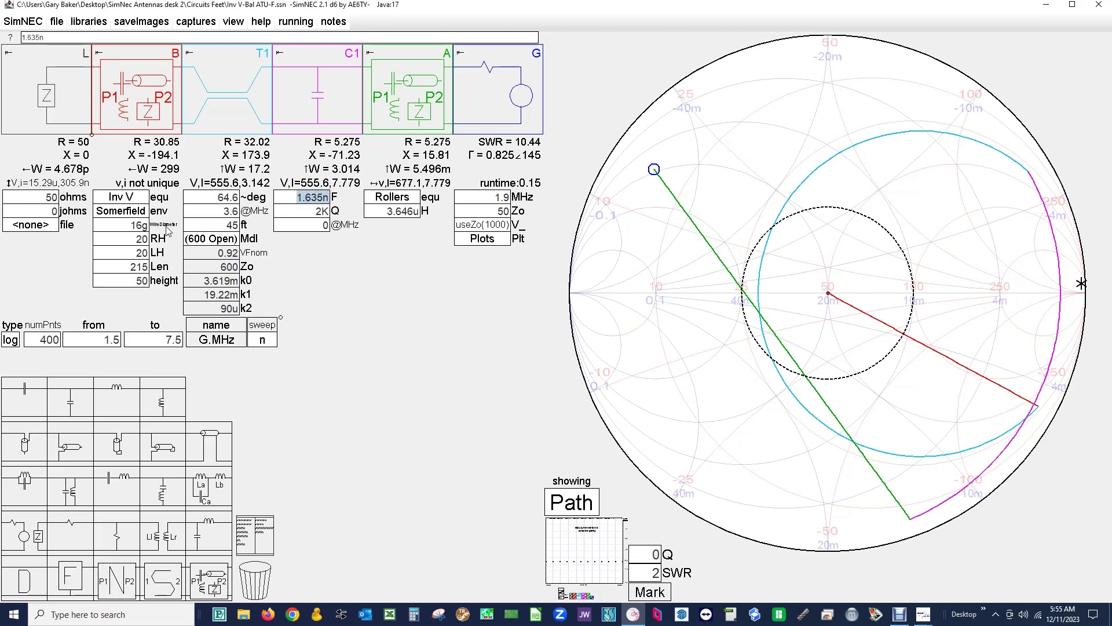
{"action": "key", "text": "Down"}
{"action": "key", "text": "Down"}
{"action": "key", "text": "Down"}
{"action": "key", "text": "Down"}
{"action": "key", "text": "Down"}
{"action": "key", "text": "Down"}
{"action": "key", "text": "Down"}
{"action": "key", "text": "Down"}
{"action": "key", "text": "Down"}
{"action": "key", "text": "Down"}
{"action": "key", "text": "Down"}
{"action": "key", "text": "Down"}
{"action": "key", "text": "Down"}
{"action": "key", "text": "Down"}
{"action": "key", "text": "Down"}
{"action": "key", "text": "Down"}
{"action": "key", "text": "Down"}
{"action": "key", "text": "Down"}
{"action": "key", "text": "Down"}
{"action": "key", "text": "Down"}
{"action": "key", "text": "Down"}
{"action": "key", "text": "Down"}
{"action": "key", "text": "Down"}
{"action": "key", "text": "Down"}
{"action": "key", "text": "Down"}
{"action": "key", "text": "Down"}
{"action": "key", "text": "Down"}
{"action": "key", "text": "Down"}
{"action": "key", "text": "Down"}
{"action": "key", "text": "Down"}
{"action": "key", "text": "Down"}
{"action": "key", "text": "Down"}
{"action": "key", "text": "Down"}
{"action": "key", "text": "Down"}
{"action": "key", "text": "Down"}
{"action": "key", "text": "Down"}
{"action": "key", "text": "Down"}
{"action": "key", "text": "Down"}
{"action": "key", "text": "Down"}
{"action": "key", "text": "Down"}
{"action": "key", "text": "Down"}
{"action": "key", "text": "Up"}
{"action": "key", "text": "Up"}
{"action": "key", "text": "Up"}
{"action": "key", "text": "Up"}
{"action": "key", "text": "Up"}
{"action": "key", "text": "Up"}
{"action": "key", "text": "Up"}
{"action": "key", "text": "Up"}
{"action": "key", "text": "Up"}
{"action": "key", "text": "Up"}
{"action": "key", "text": "Up"}
{"action": "key", "text": "Up"}
{"action": "key", "text": "Up"}
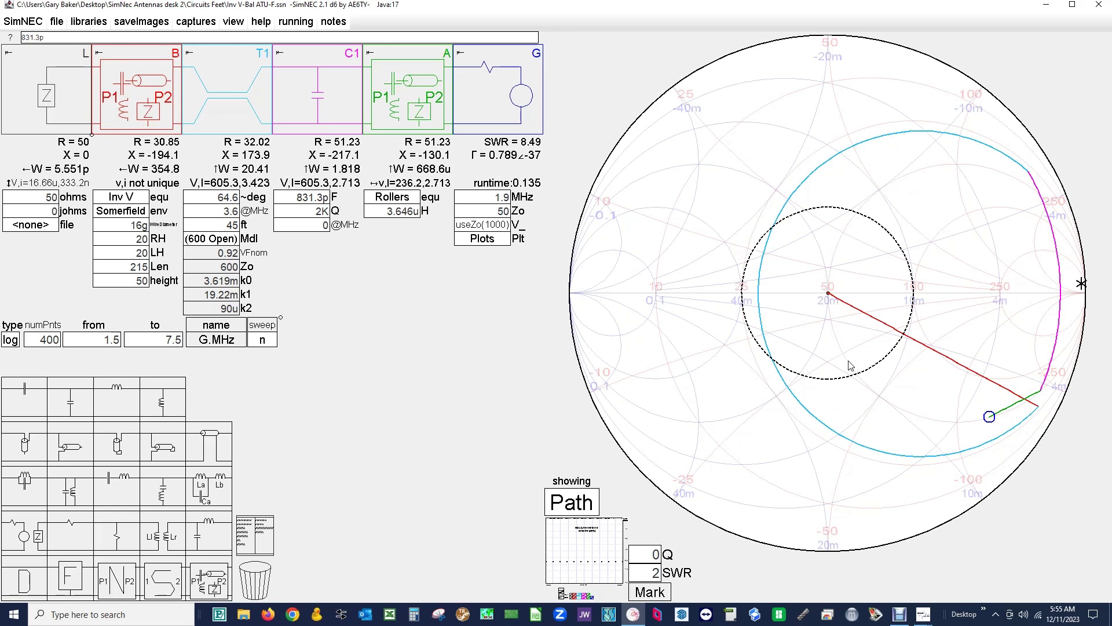
{"action": "left_click", "coordinate": [401, 211]}
Adjust the ATU rollers to 9.106u, bringing SWR to 1.025 at 1.9 MHz
{"action": "scroll", "coordinate": [397, 210], "scroll_direction": "up", "scroll_amount": 10}
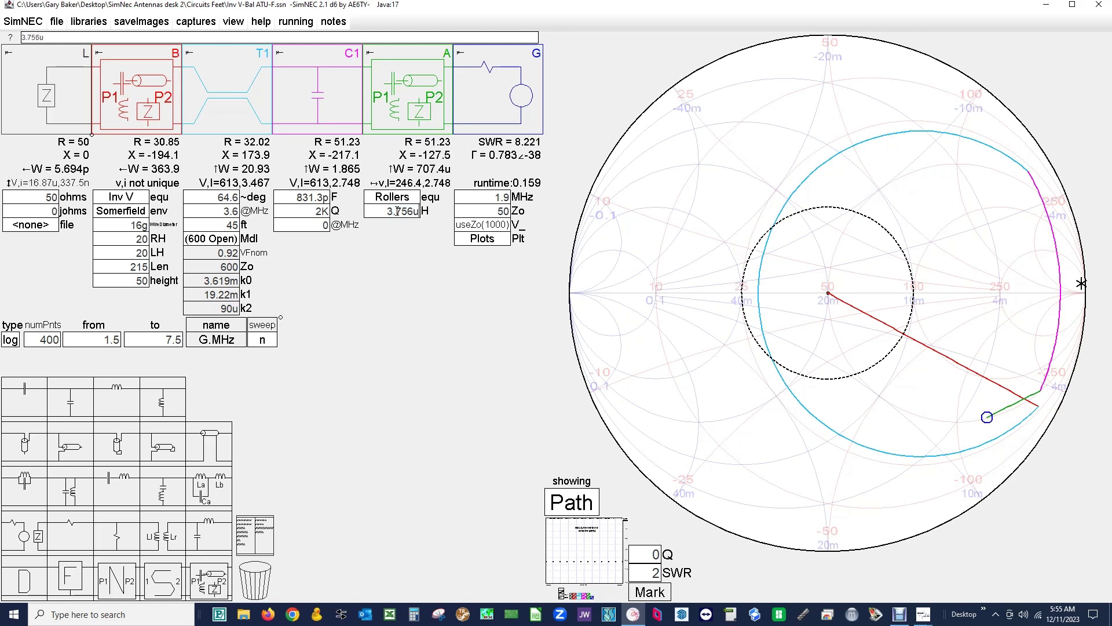
{"action": "scroll", "coordinate": [398, 211], "scroll_direction": "up", "scroll_amount": 15}
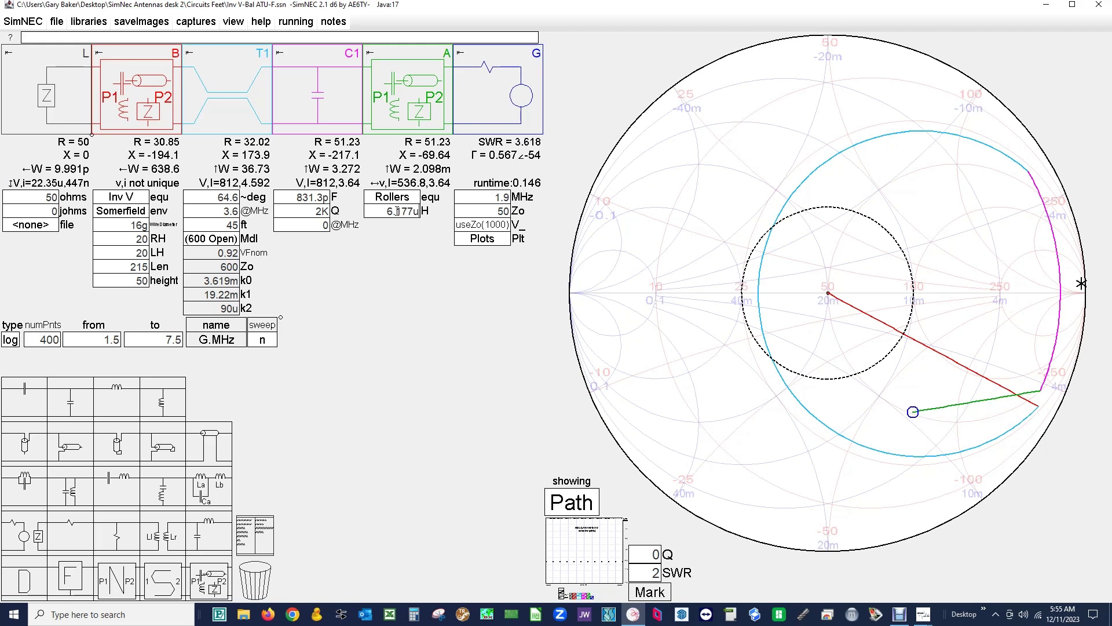
{"action": "scroll", "coordinate": [398, 211], "scroll_direction": "up", "scroll_amount": 10}
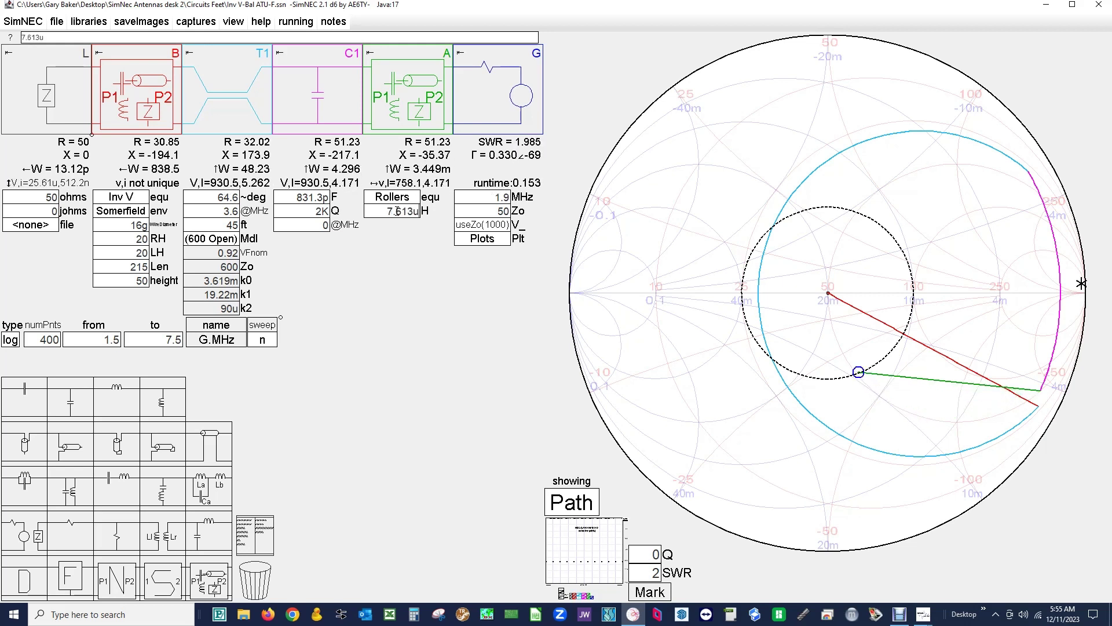
{"action": "scroll", "coordinate": [396, 211], "scroll_direction": "up", "scroll_amount": 5}
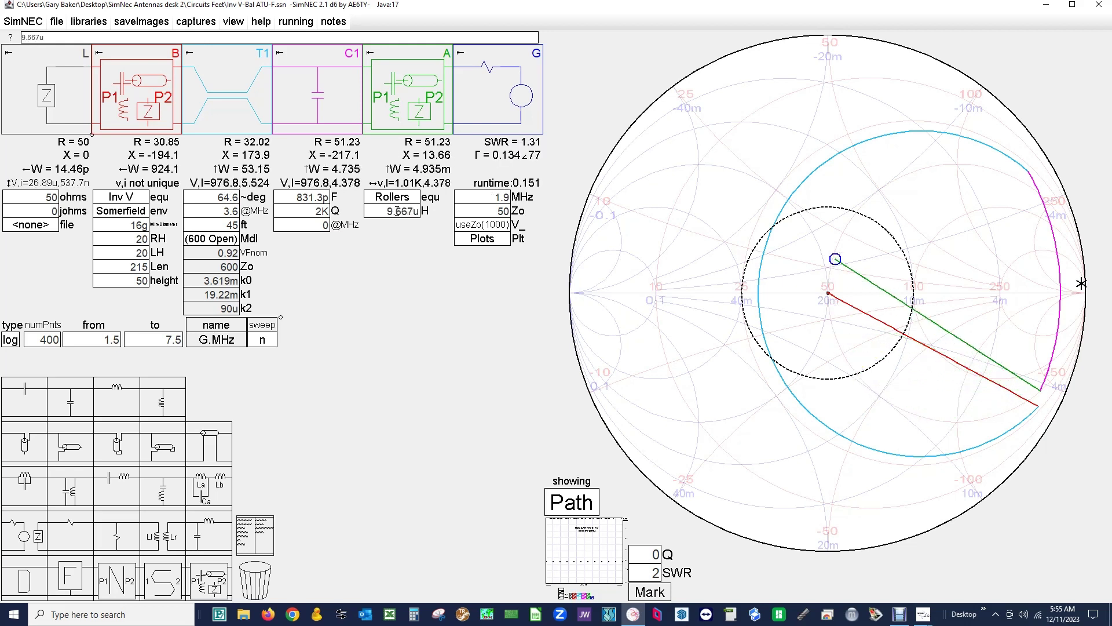
{"action": "scroll", "coordinate": [397, 211], "scroll_direction": "down", "scroll_amount": 5}
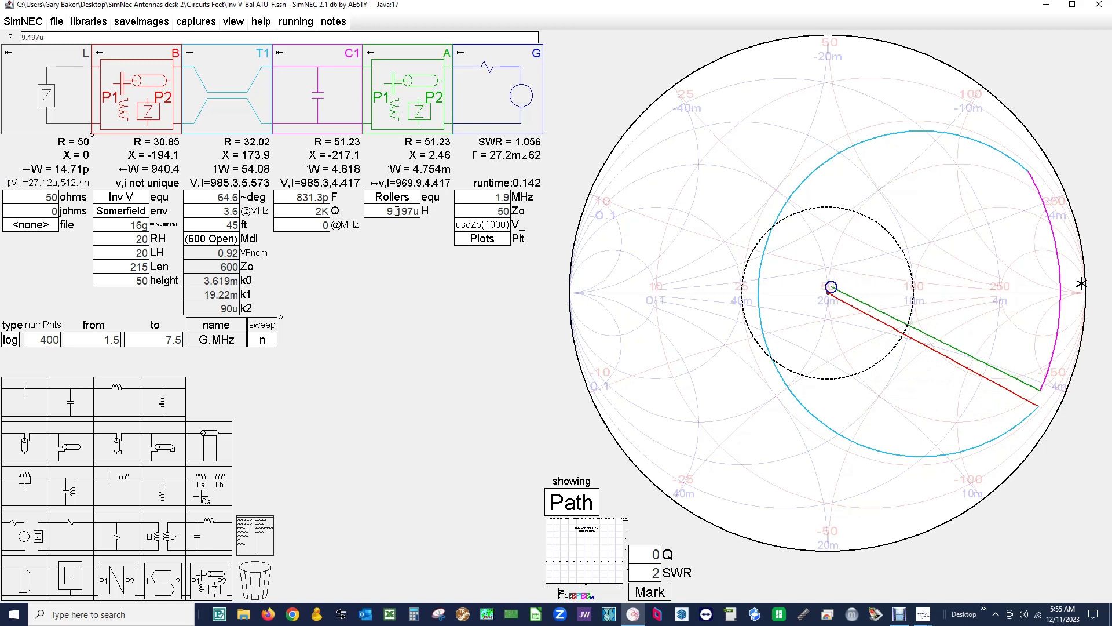
{"action": "scroll", "coordinate": [397, 211], "scroll_direction": "down", "scroll_amount": 1}
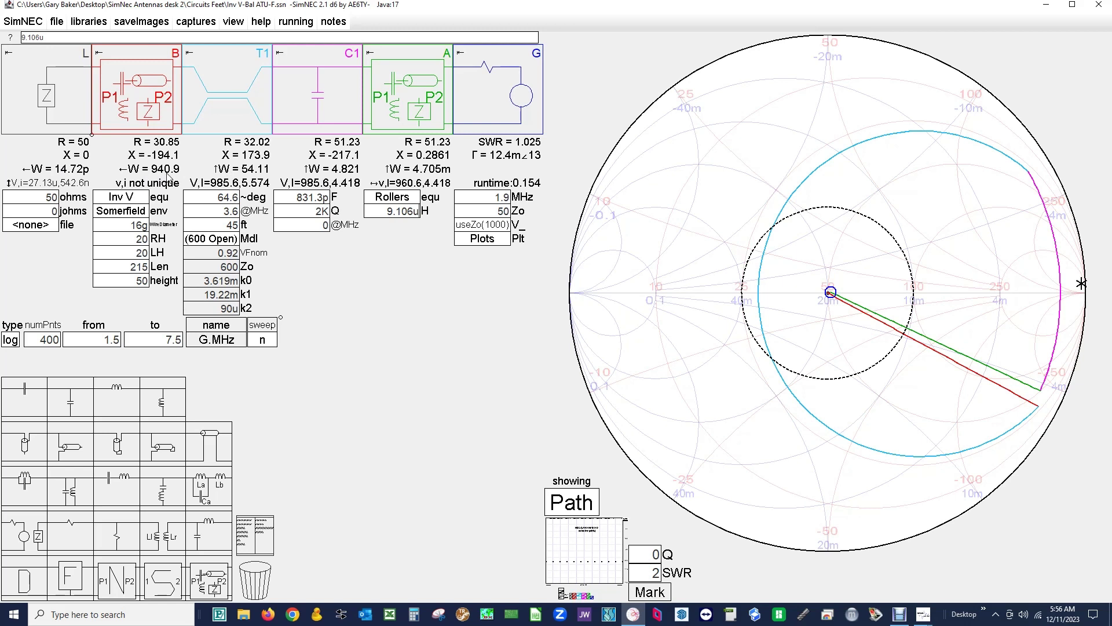
{"action": "left_click", "coordinate": [225, 174]}
{"action": "left_click", "coordinate": [224, 174]}
{"action": "left_click", "coordinate": [225, 174]}
{"action": "left_click", "coordinate": [236, 174]}
Set the operating frequency to 3.9 MHz
{"action": "left_click", "coordinate": [506, 197]}
{"action": "type", "text": "3."}
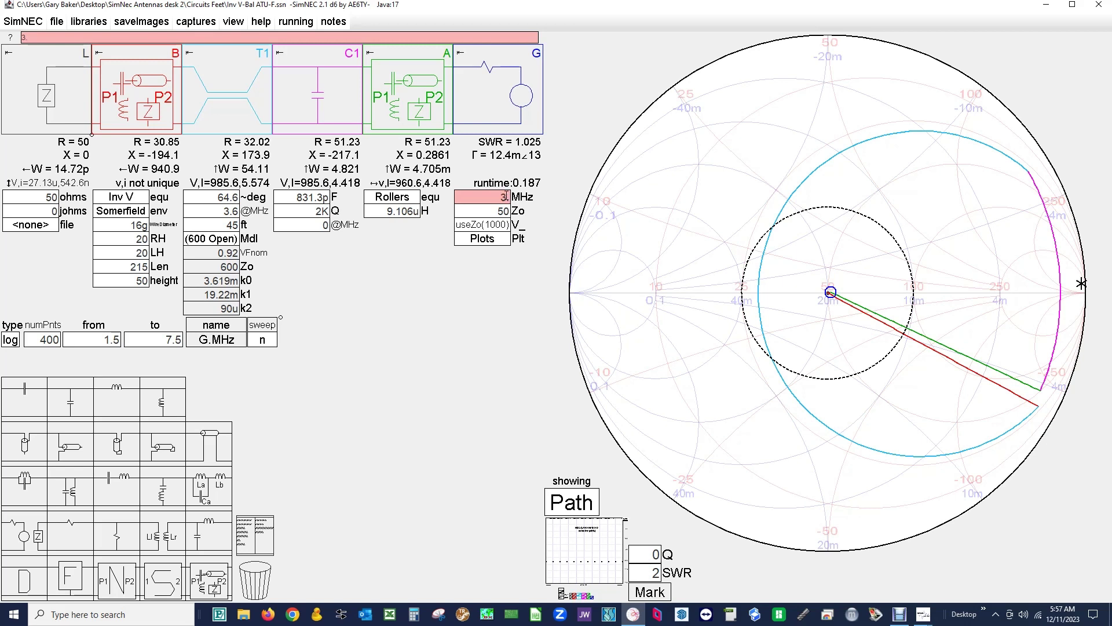
{"action": "type", "text": "9"}
{"action": "key", "text": "Tab"}
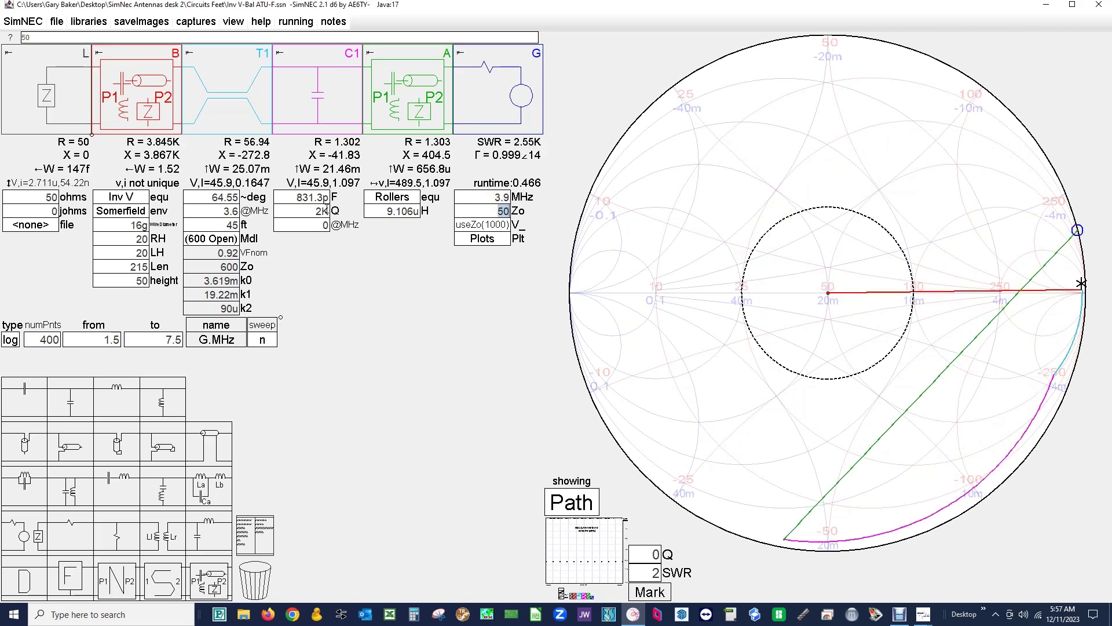
Scroll C1's capacitance down from 15.69p
{"action": "left_click_drag", "start_coordinate": [296, 197], "coordinate": [313, 197]}
{"action": "scroll", "coordinate": [313, 196], "scroll_direction": "down", "scroll_amount": 15}
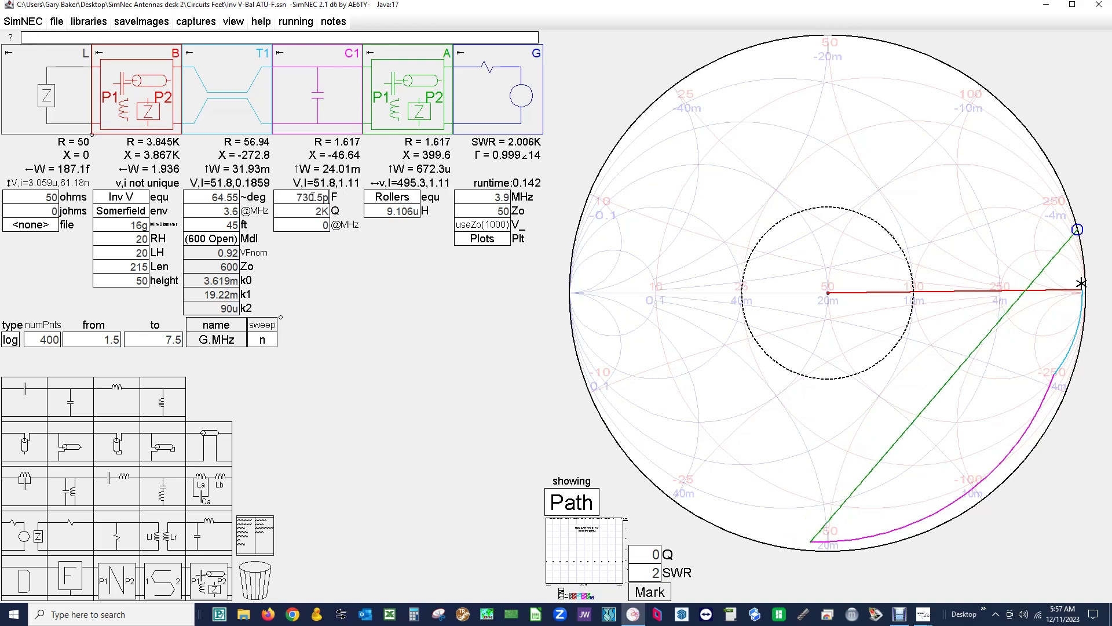
{"action": "scroll", "coordinate": [313, 196], "scroll_direction": "down", "scroll_amount": 18}
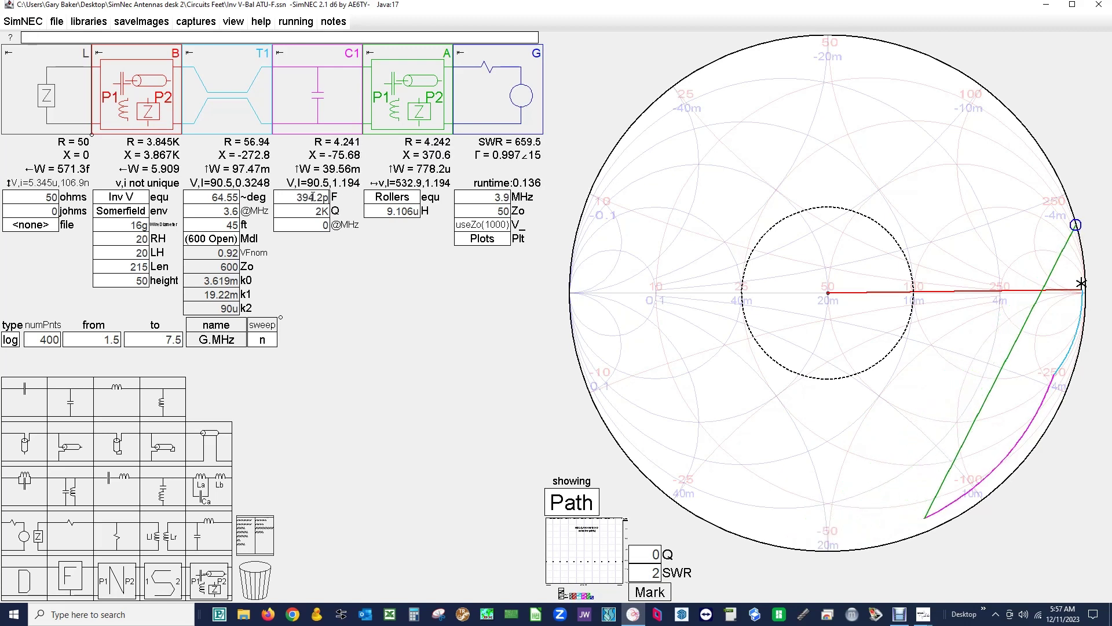
{"action": "scroll", "coordinate": [313, 197], "scroll_direction": "down", "scroll_amount": 18}
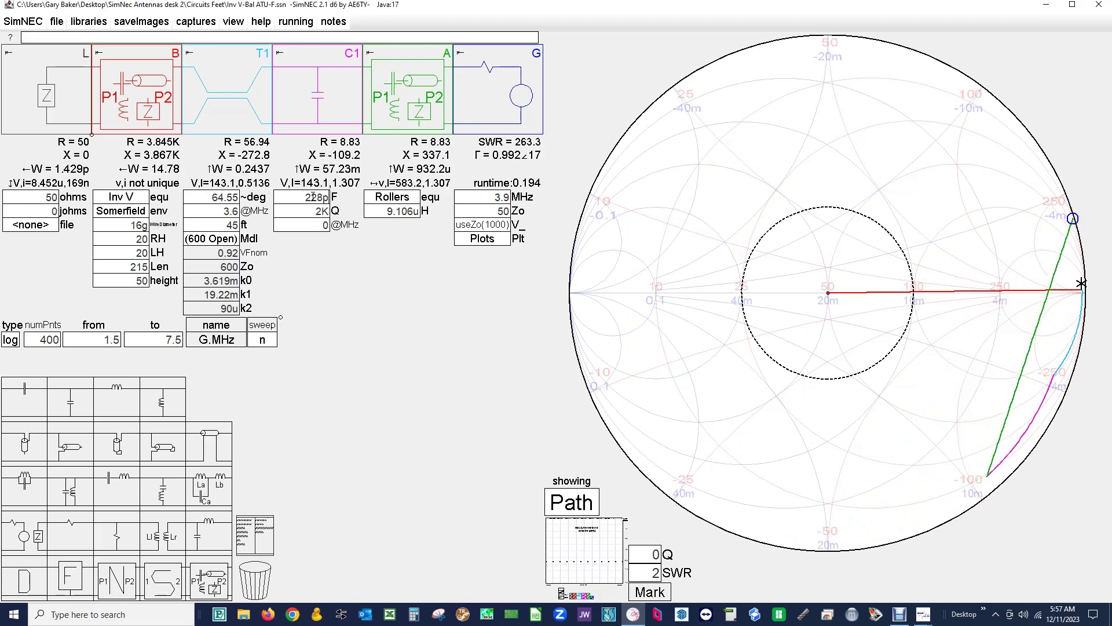
{"action": "scroll", "coordinate": [313, 197], "scroll_direction": "down", "scroll_amount": 18}
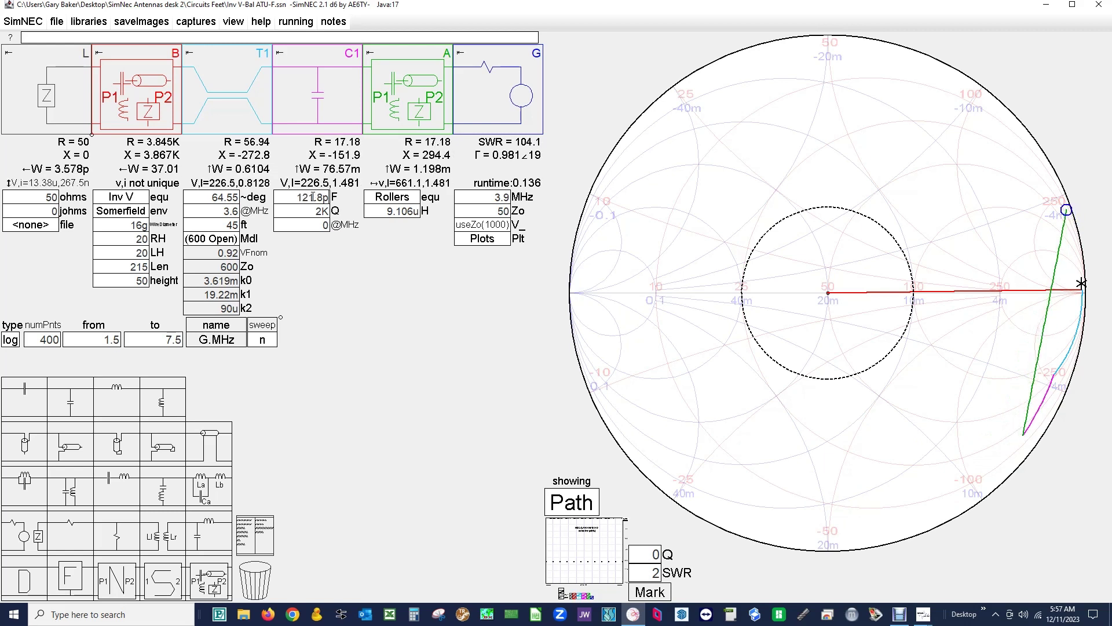
{"action": "scroll", "coordinate": [312, 197], "scroll_direction": "down", "scroll_amount": 18}
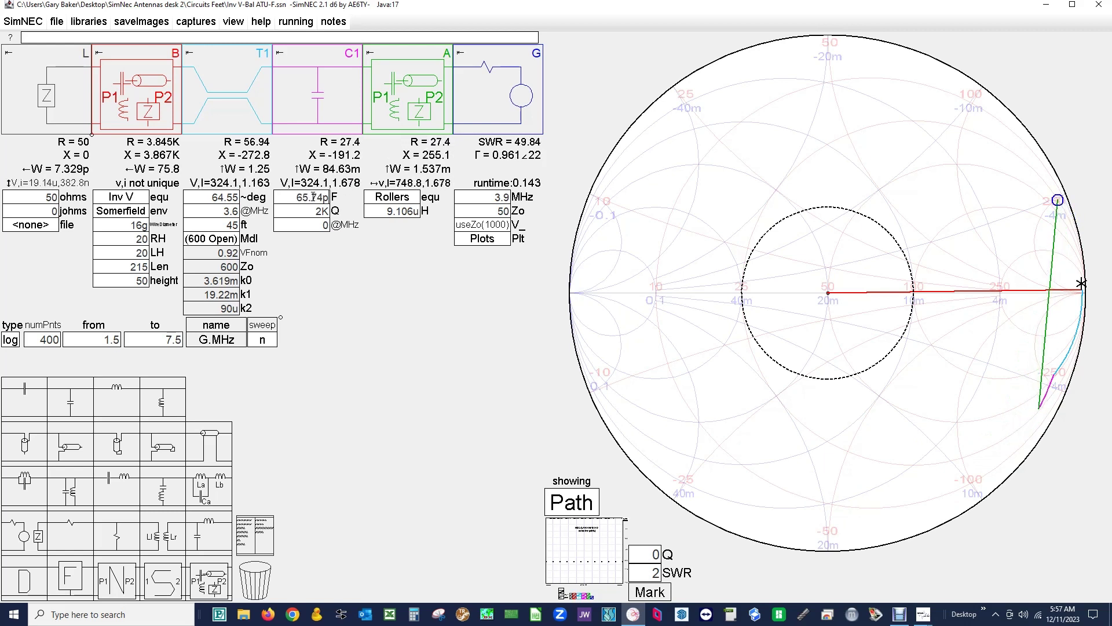
{"action": "scroll", "coordinate": [313, 197], "scroll_direction": "down", "scroll_amount": 18}
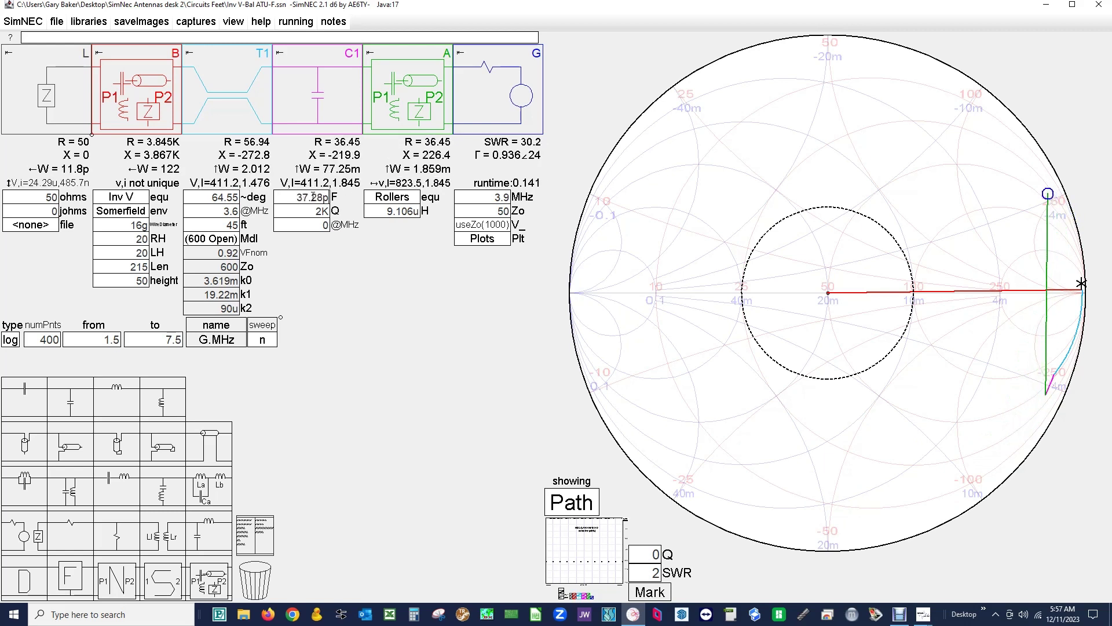
{"action": "scroll", "coordinate": [312, 197], "scroll_direction": "down", "scroll_amount": 18}
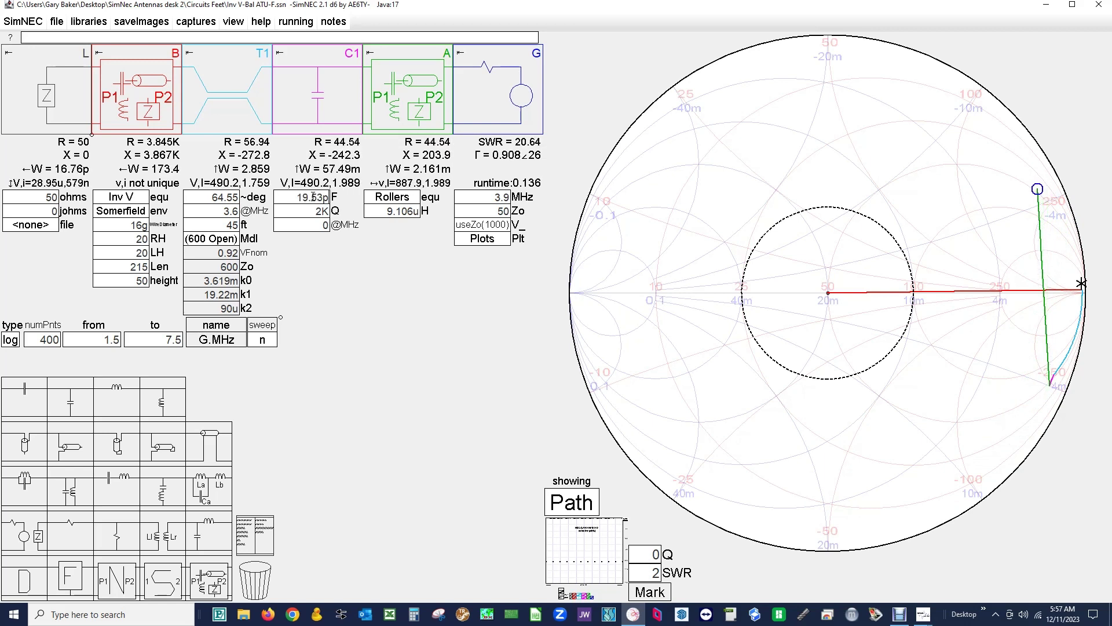
{"action": "scroll", "coordinate": [312, 196], "scroll_direction": "down", "scroll_amount": 2}
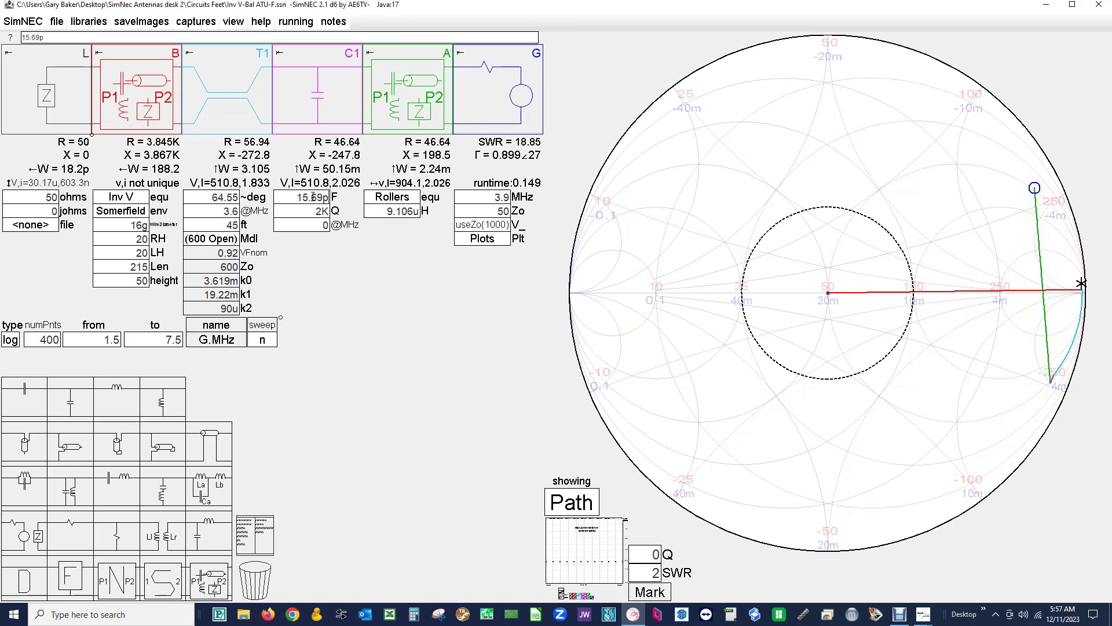
Lower the roller inductance to 5.164u and trim C1 down to 10.64p
{"action": "double_click", "coordinate": [412, 211]}
{"action": "scroll", "coordinate": [412, 212], "scroll_direction": "down", "scroll_amount": 12}
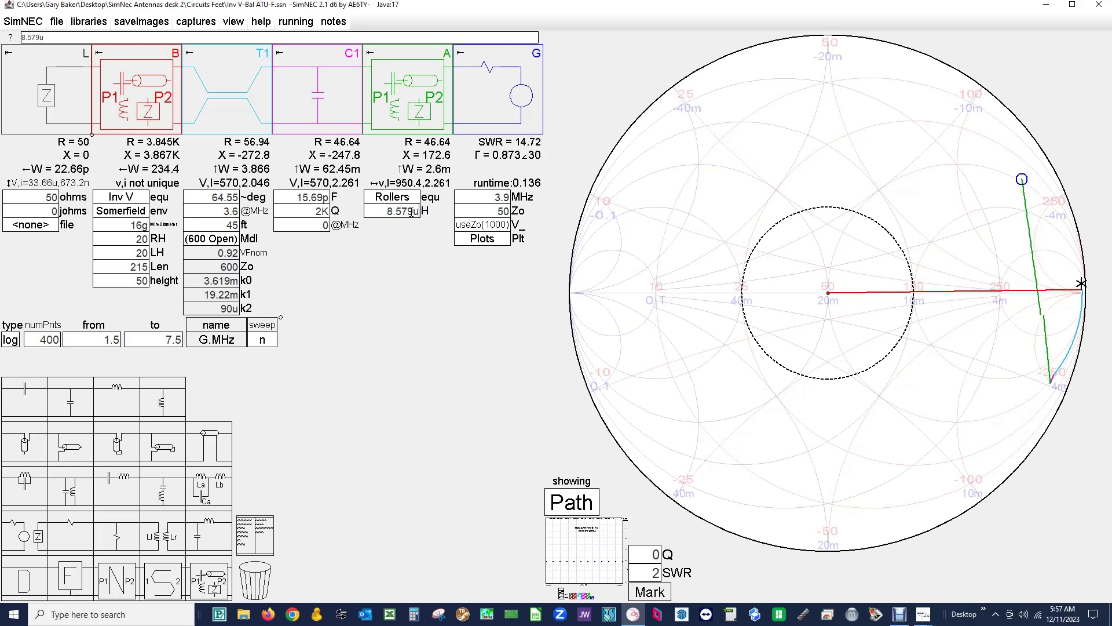
{"action": "scroll", "coordinate": [412, 212], "scroll_direction": "down", "scroll_amount": 7}
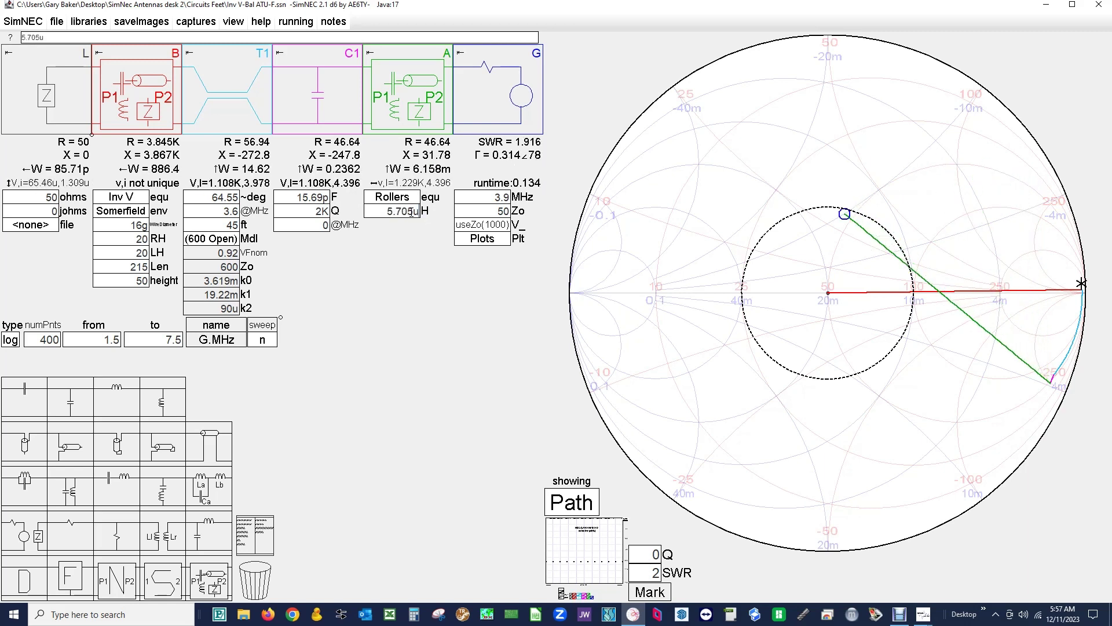
{"action": "scroll", "coordinate": [412, 212], "scroll_direction": "down", "scroll_amount": 2}
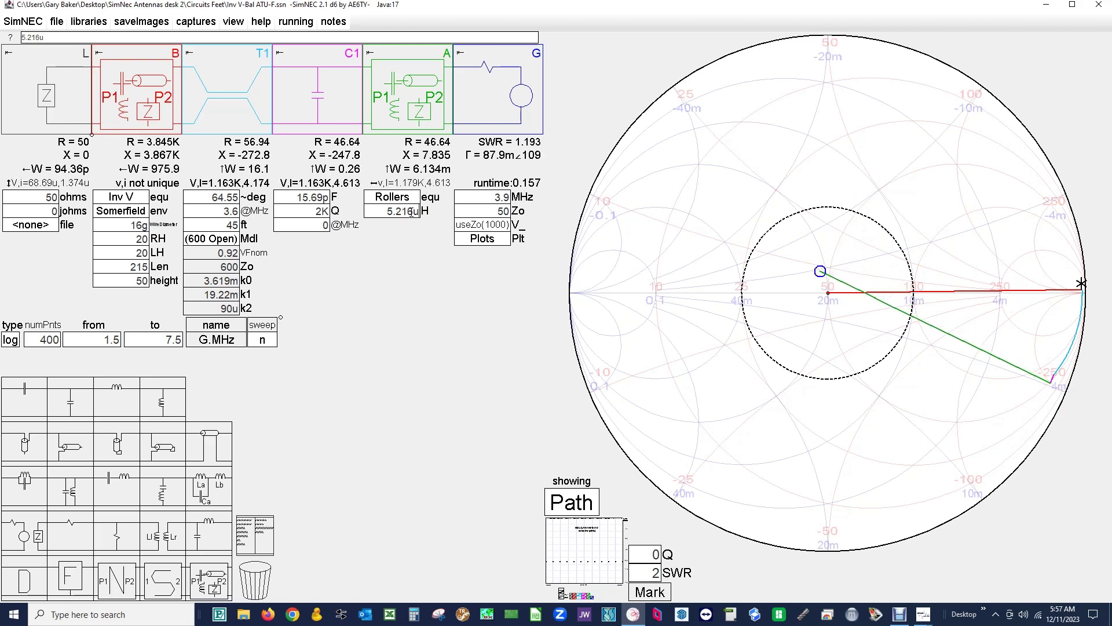
{"action": "left_click", "coordinate": [306, 199]}
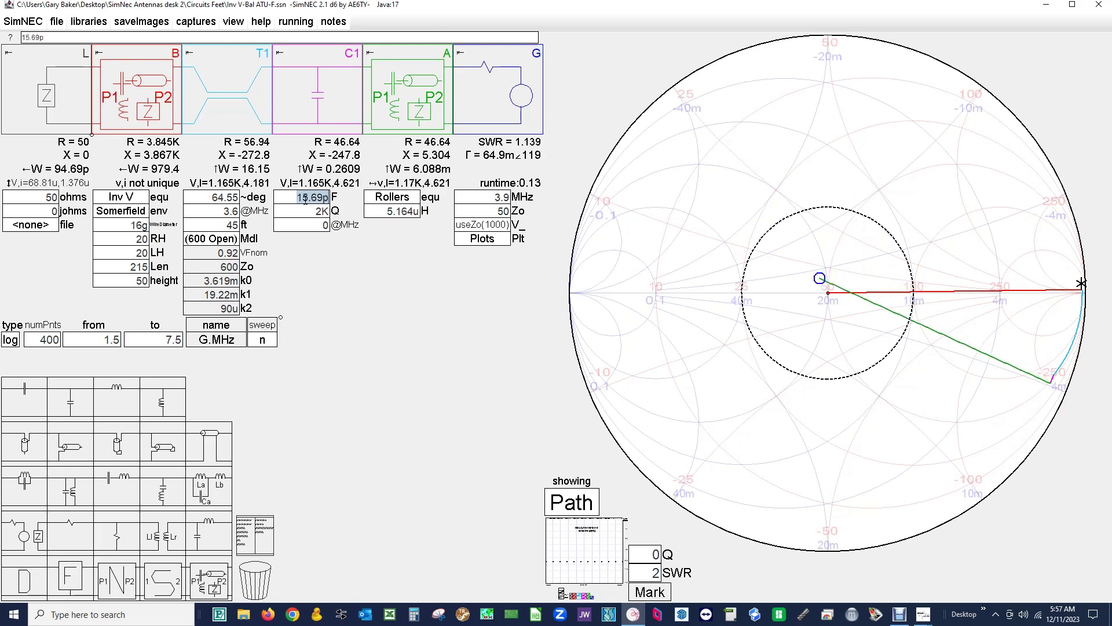
{"action": "scroll", "coordinate": [305, 200], "scroll_direction": "down", "scroll_amount": 6}
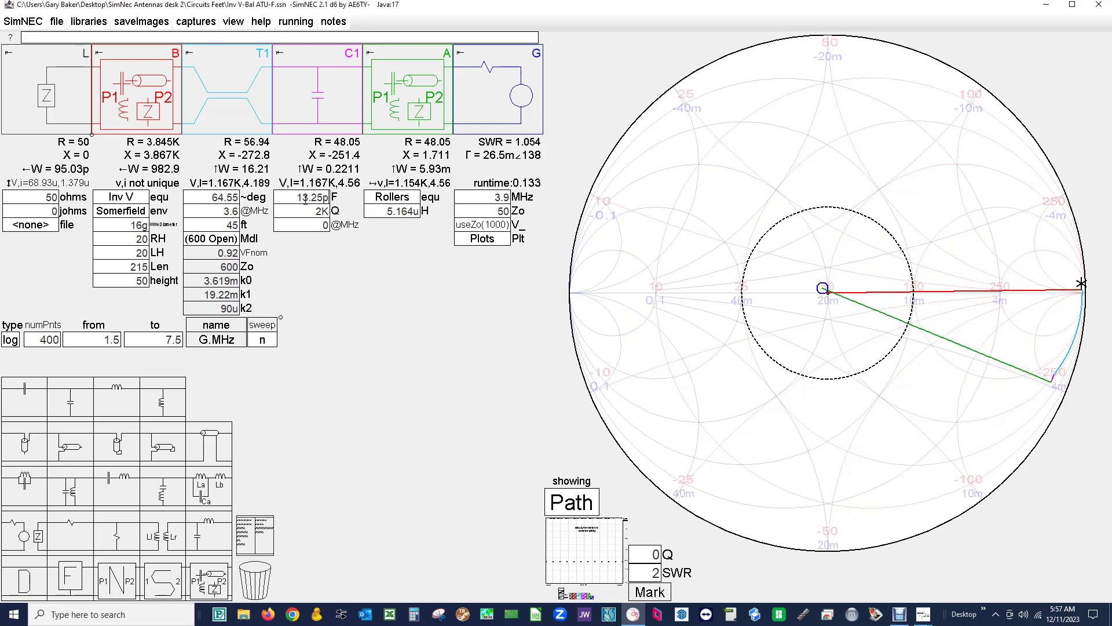
{"action": "scroll", "coordinate": [305, 199], "scroll_direction": "down", "scroll_amount": 6}
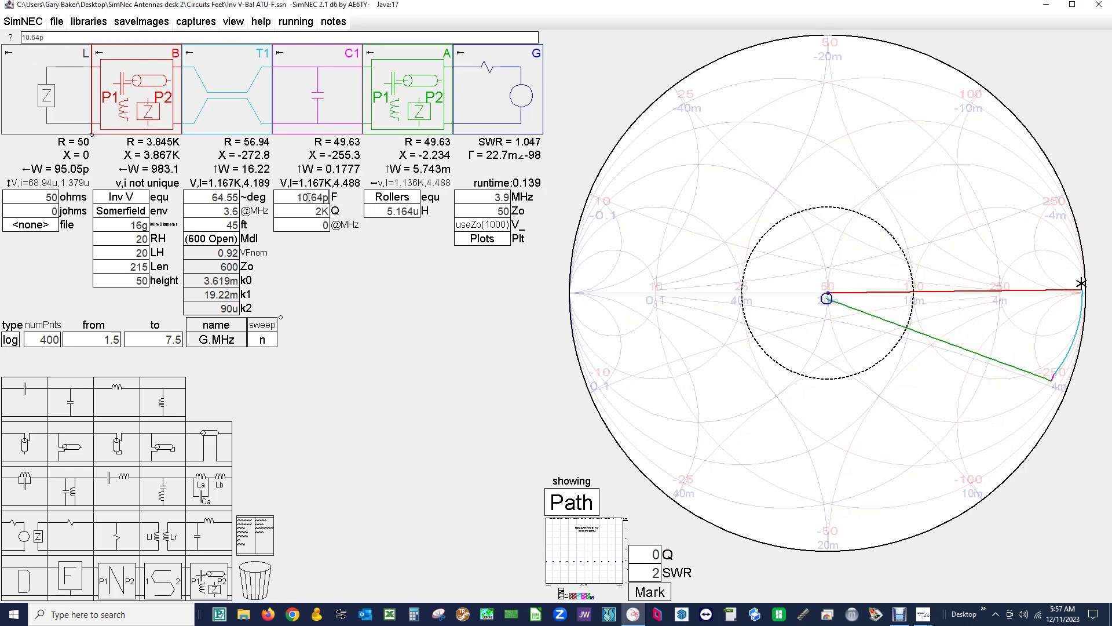
{"action": "left_click", "coordinate": [387, 210]}
Raise the rollers from 5.164u to 5.216u, giving SWR 1.01 and 49.63 ohms
{"action": "scroll", "coordinate": [385, 210], "scroll_direction": "up", "scroll_amount": 1}
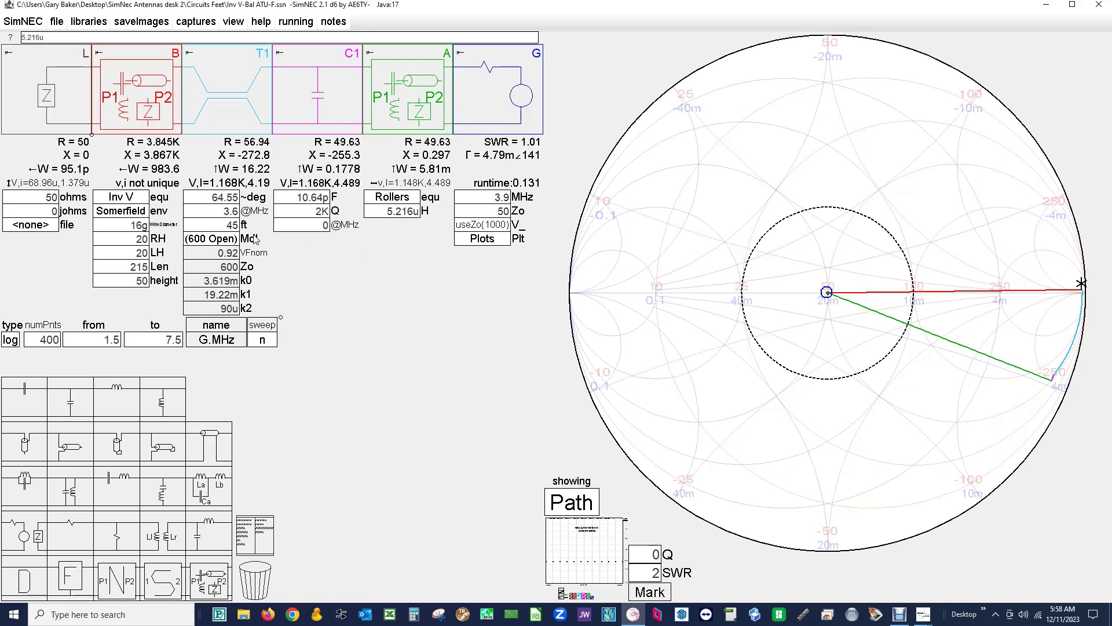
Switch T1 to Generic (450 Window) line and step the rollers to 4.493u
{"action": "left_click", "coordinate": [216, 242]}
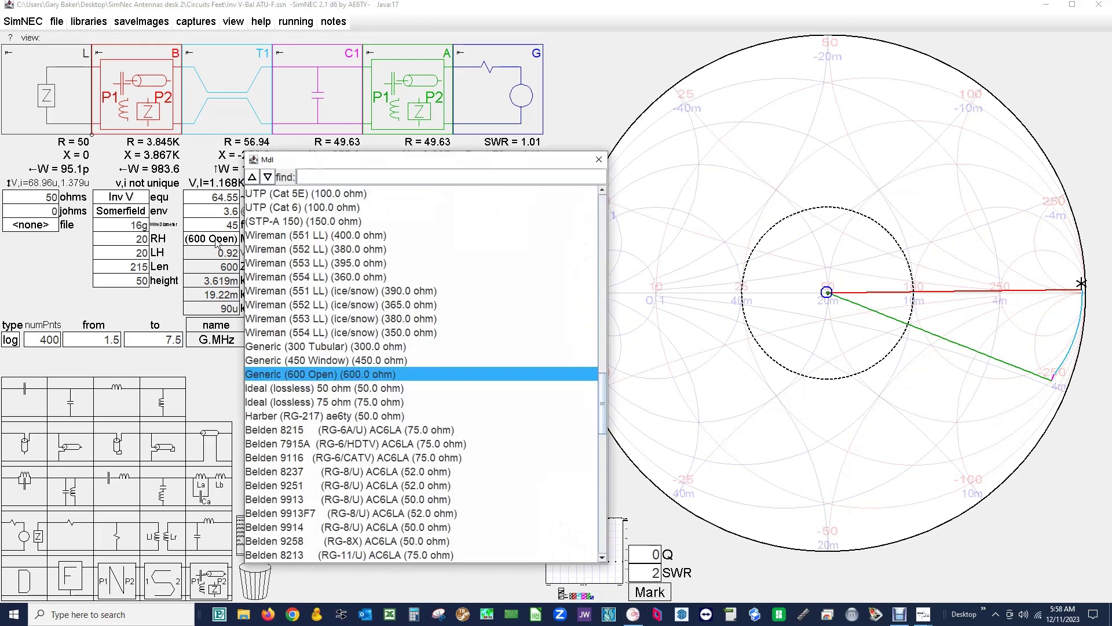
{"action": "left_click", "coordinate": [295, 360]}
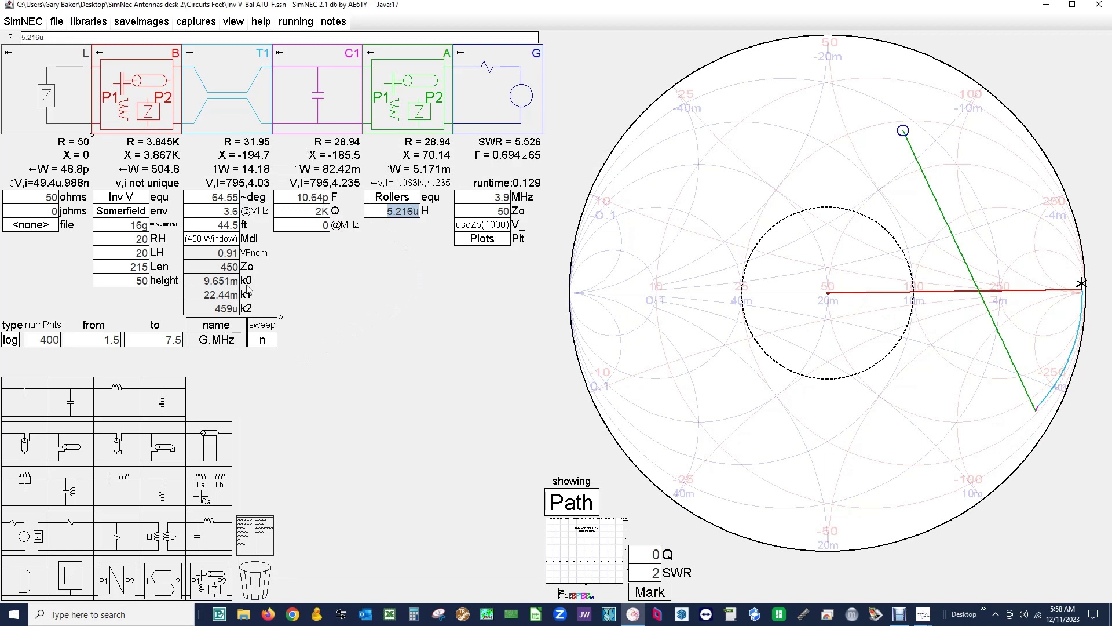
{"action": "key", "text": "Up"}
{"action": "key", "text": "Up"}
{"action": "key", "text": "Up"}
{"action": "key", "text": "Up"}
{"action": "key", "text": "Up"}
{"action": "key", "text": "Up"}
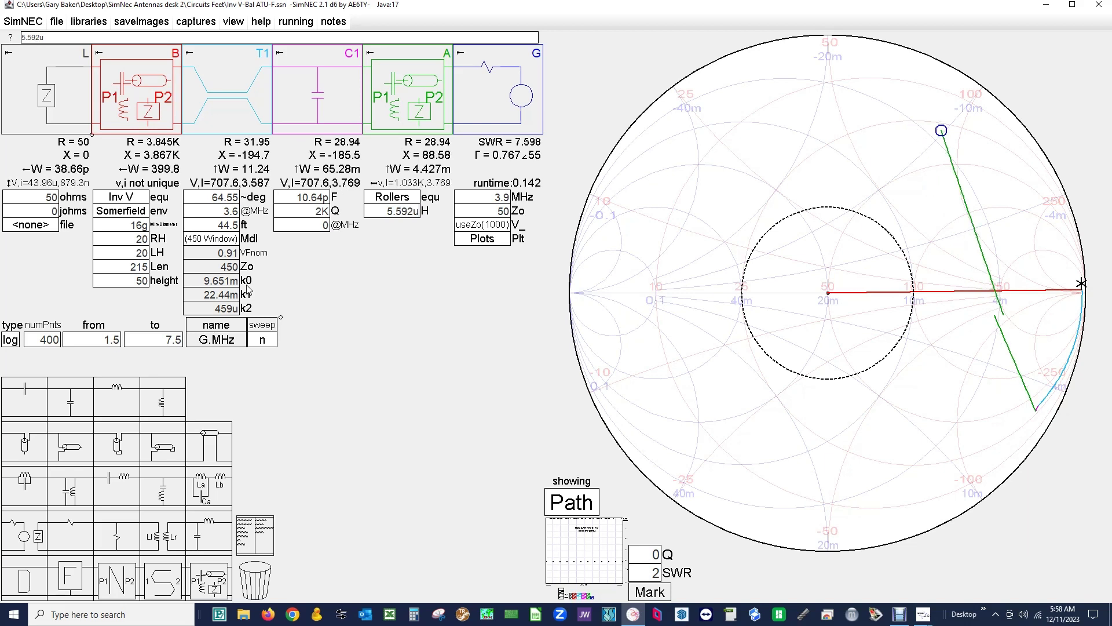
{"action": "key", "text": "Up"}
{"action": "key", "text": "Up"}
{"action": "key", "text": "Up"}
{"action": "key", "text": "Up"}
{"action": "key", "text": "Down"}
{"action": "key", "text": "Down"}
{"action": "key", "text": "Down"}
{"action": "key", "text": "Down"}
{"action": "key", "text": "Down"}
{"action": "key", "text": "Down"}
{"action": "key", "text": "Down"}
{"action": "key", "text": "Down"}
{"action": "key", "text": "Down"}
{"action": "key", "text": "Down"}
{"action": "key", "text": "Down"}
{"action": "key", "text": "Down"}
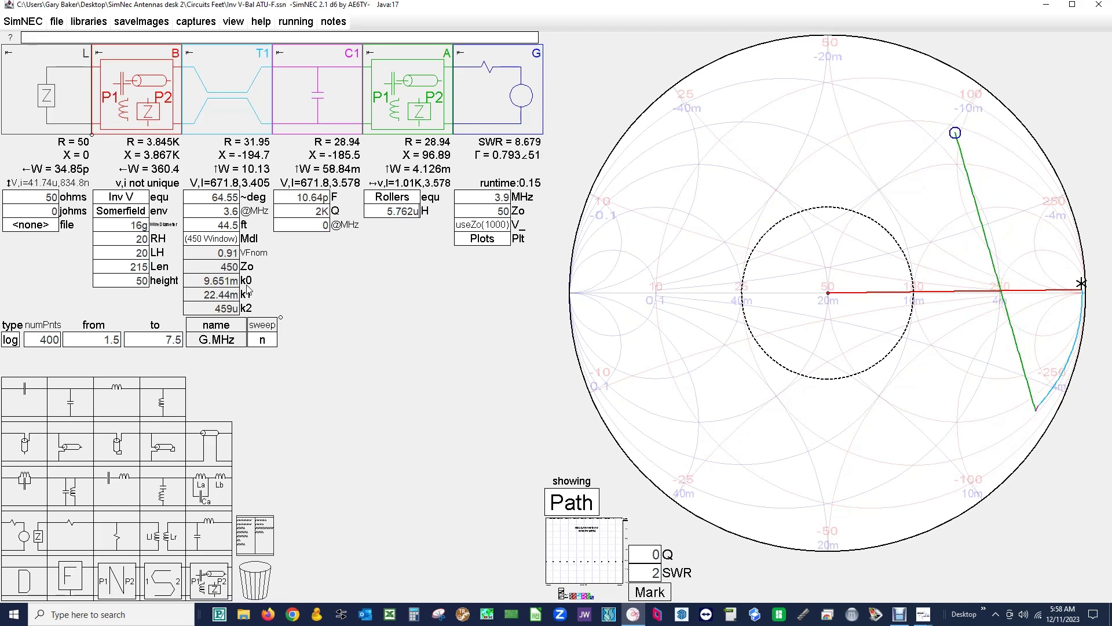
{"action": "key", "text": "Down"}
{"action": "key", "text": "Down"}
{"action": "key", "text": "Down"}
{"action": "key", "text": "Down"}
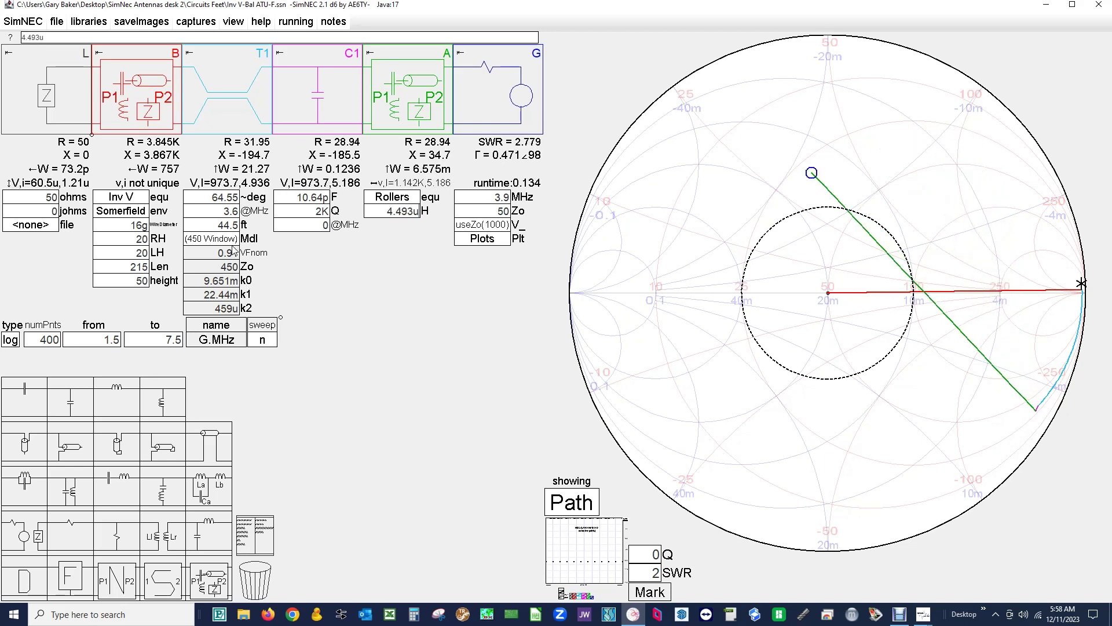
Raise C1's capacitance to 22.9p
{"action": "left_click_drag", "start_coordinate": [297, 197], "coordinate": [314, 196]}
{"action": "key", "text": "Up"}
{"action": "key", "text": "Up"}
{"action": "key", "text": "Up"}
{"action": "key", "text": "Up"}
{"action": "key", "text": "Up"}
{"action": "key", "text": "Up"}
{"action": "key", "text": "Up"}
{"action": "key", "text": "Up"}
{"action": "key", "text": "Up"}
{"action": "key", "text": "Up"}
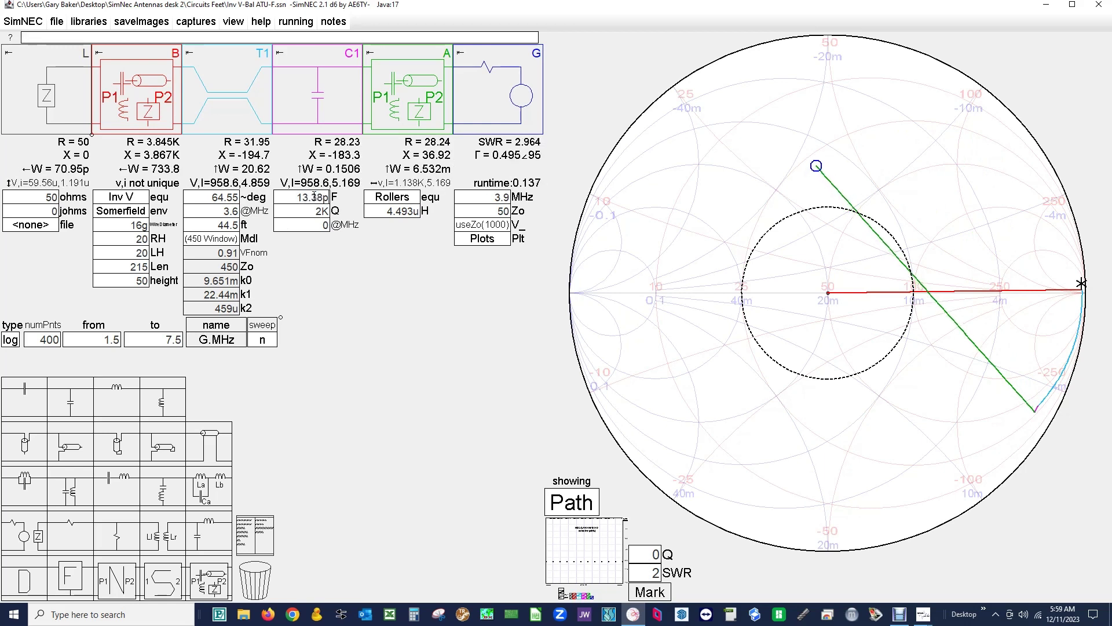
{"action": "key", "text": "Up"}
{"action": "key", "text": "Up"}
{"action": "key", "text": "Up"}
{"action": "key", "text": "Up"}
{"action": "key", "text": "Up"}
{"action": "key", "text": "Up"}
{"action": "key", "text": "Up"}
{"action": "key", "text": "Up"}
{"action": "key", "text": "Up"}
{"action": "key", "text": "Up"}
{"action": "key", "text": "Up"}
{"action": "key", "text": "Up"}
{"action": "key", "text": "Up"}
{"action": "key", "text": "Up"}
{"action": "key", "text": "Up"}
{"action": "key", "text": "Up"}
{"action": "key", "text": "Up"}
{"action": "key", "text": "Up"}
{"action": "key", "text": "Up"}
{"action": "key", "text": "Up"}
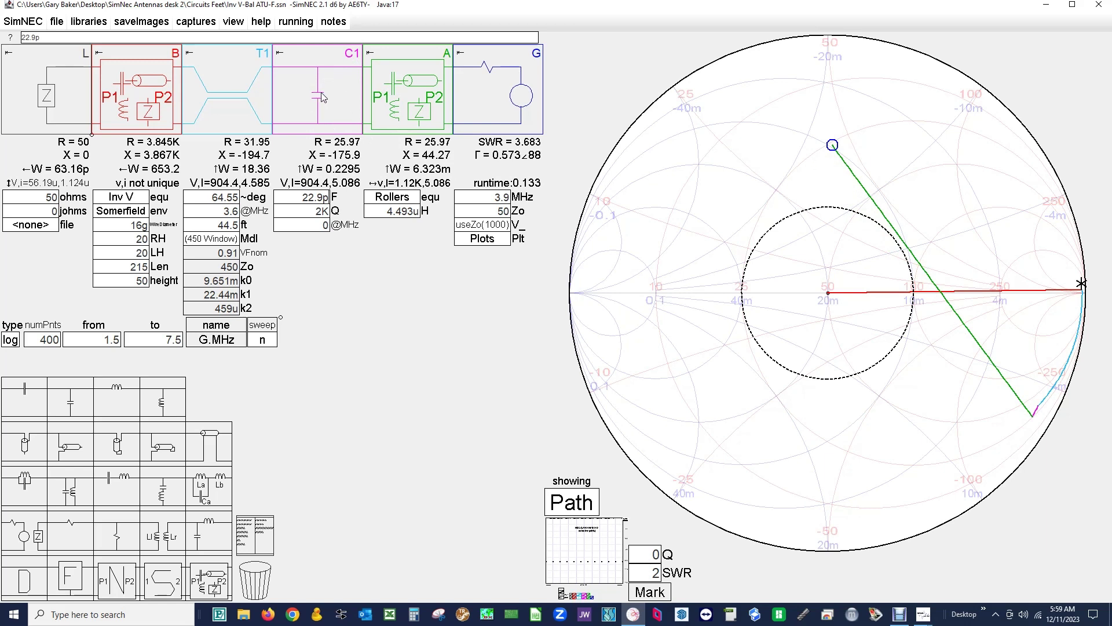
Move C1 to the generator side of the roller inductor and raise its capacitance
{"action": "left_click_drag", "start_coordinate": [323, 98], "coordinate": [409, 96]}
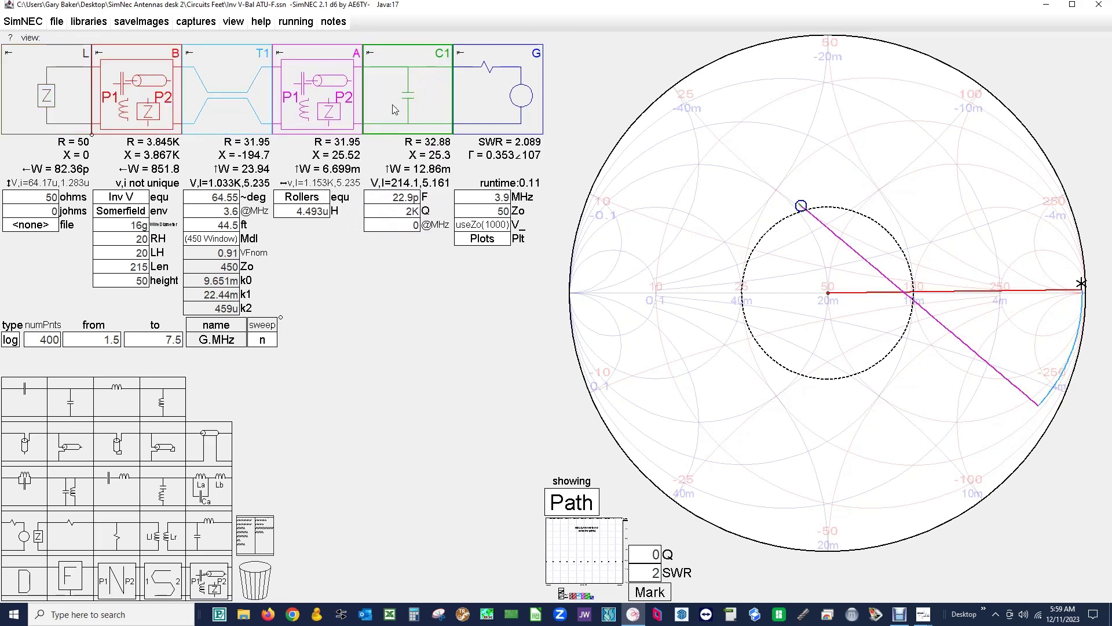
{"action": "double_click", "coordinate": [405, 198]}
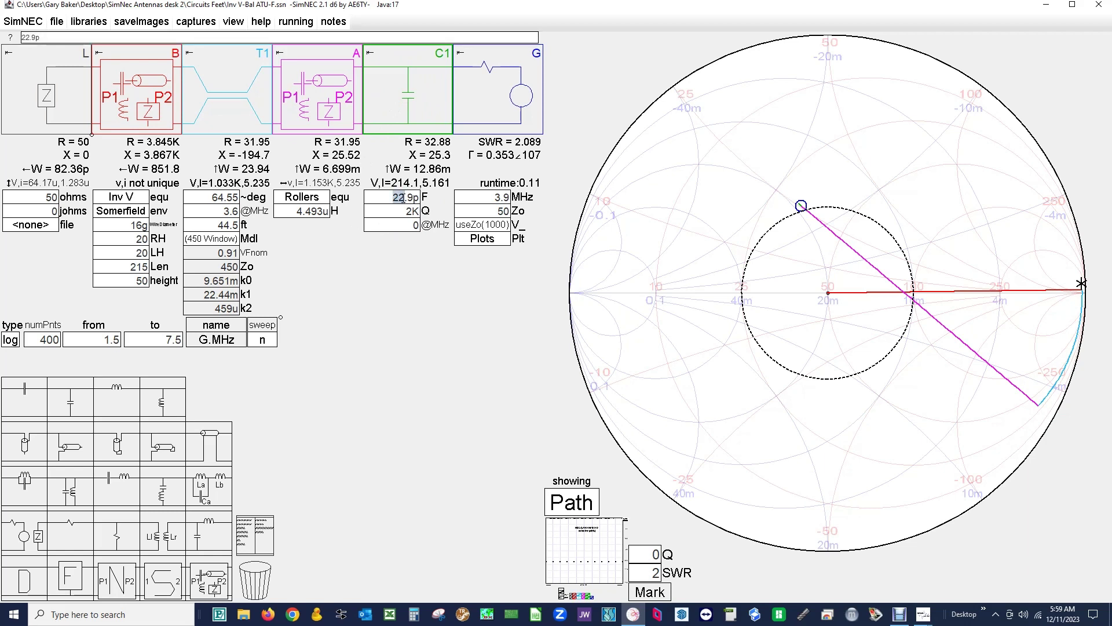
{"action": "scroll", "coordinate": [405, 197], "scroll_direction": "up", "scroll_amount": 1}
{"action": "scroll", "coordinate": [404, 197], "scroll_direction": "up", "scroll_amount": 10}
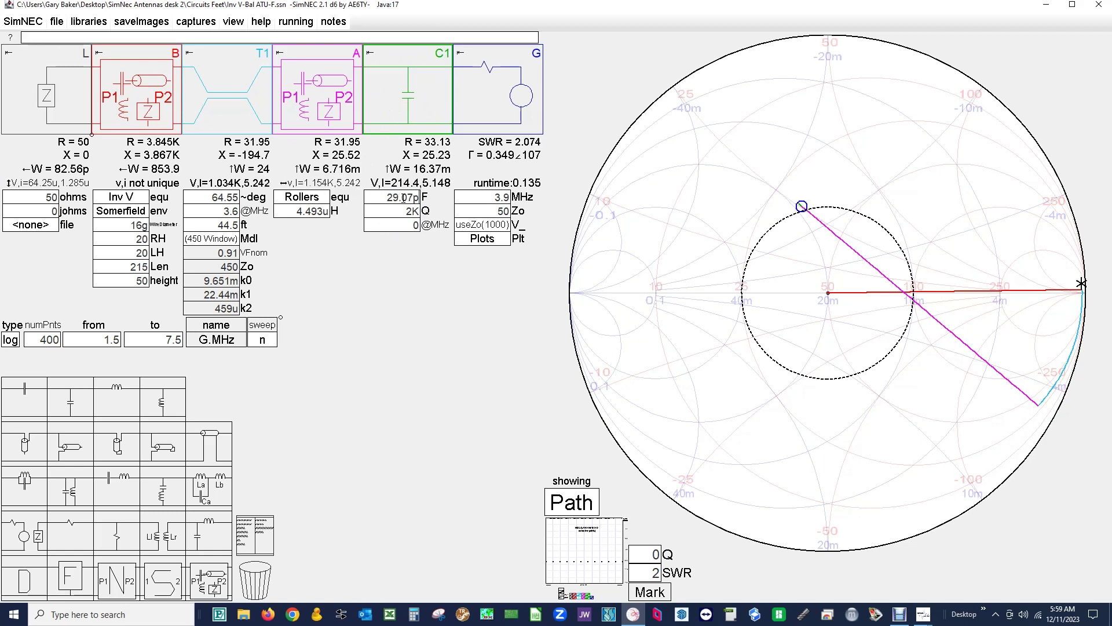
{"action": "scroll", "coordinate": [403, 198], "scroll_direction": "up", "scroll_amount": 10}
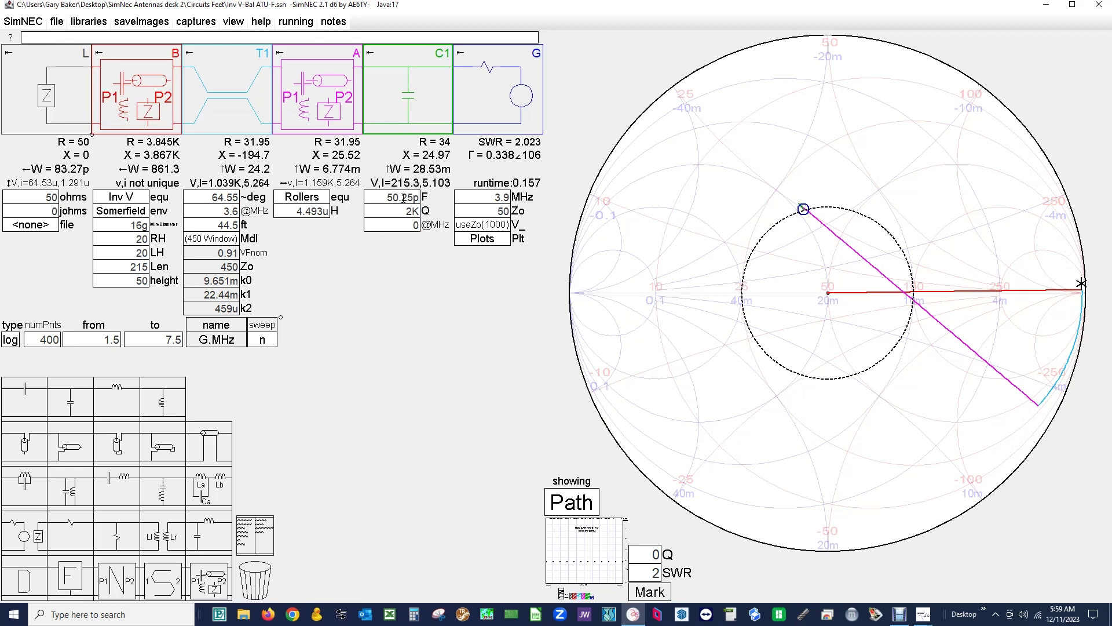
{"action": "scroll", "coordinate": [404, 197], "scroll_direction": "up", "scroll_amount": 10}
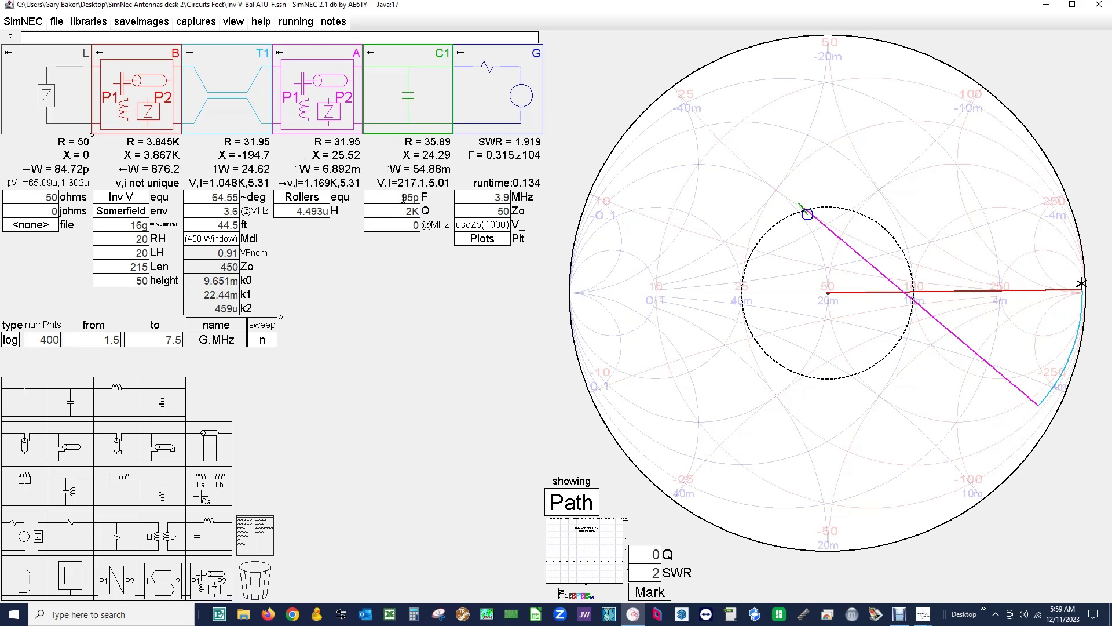
{"action": "scroll", "coordinate": [404, 198], "scroll_direction": "up", "scroll_amount": 10}
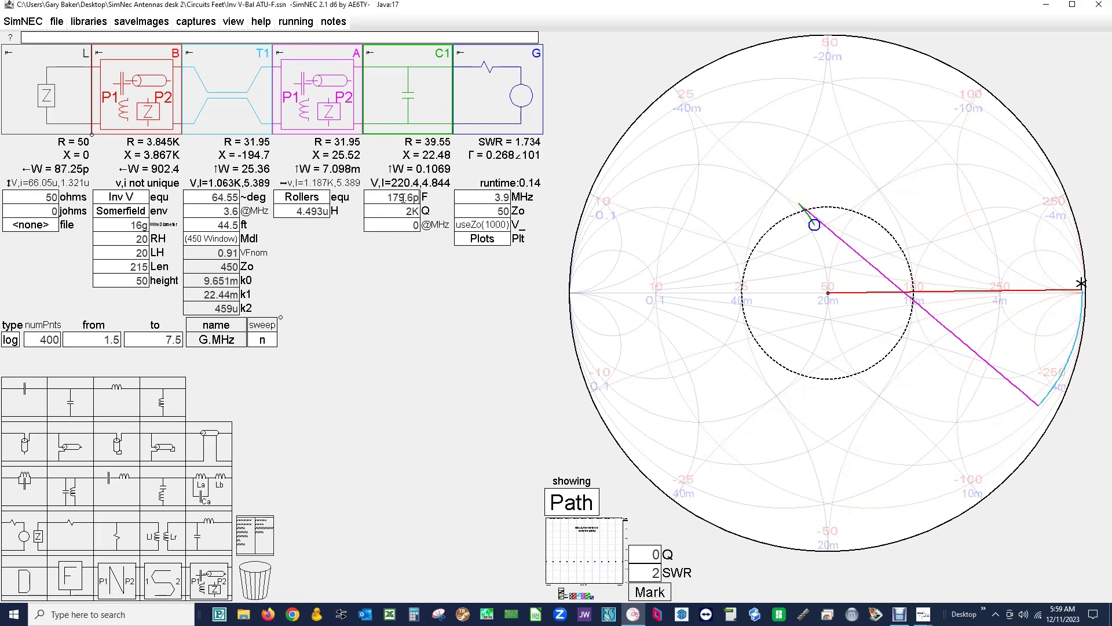
{"action": "scroll", "coordinate": [403, 198], "scroll_direction": "up", "scroll_amount": 10}
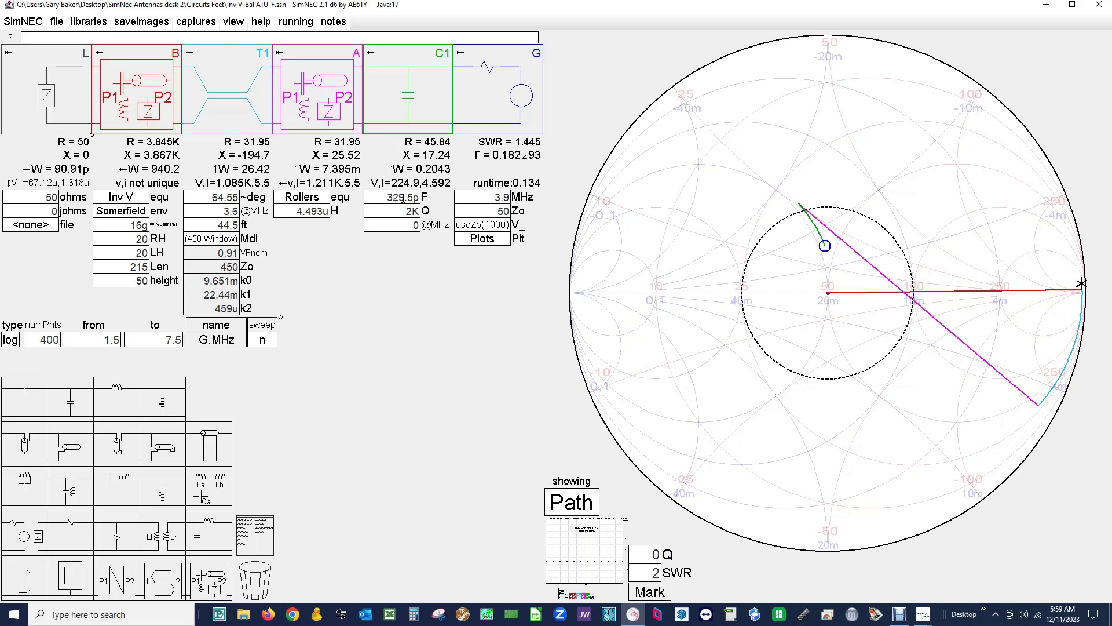
{"action": "scroll", "coordinate": [404, 198], "scroll_direction": "up", "scroll_amount": 5}
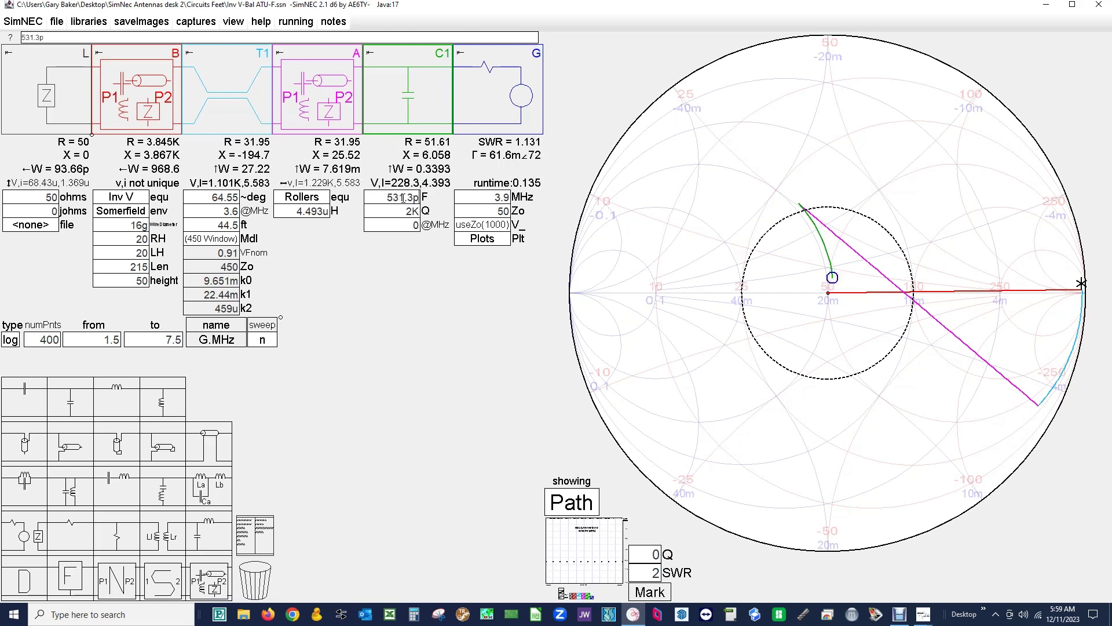
{"action": "scroll", "coordinate": [404, 197], "scroll_direction": "up", "scroll_amount": 3}
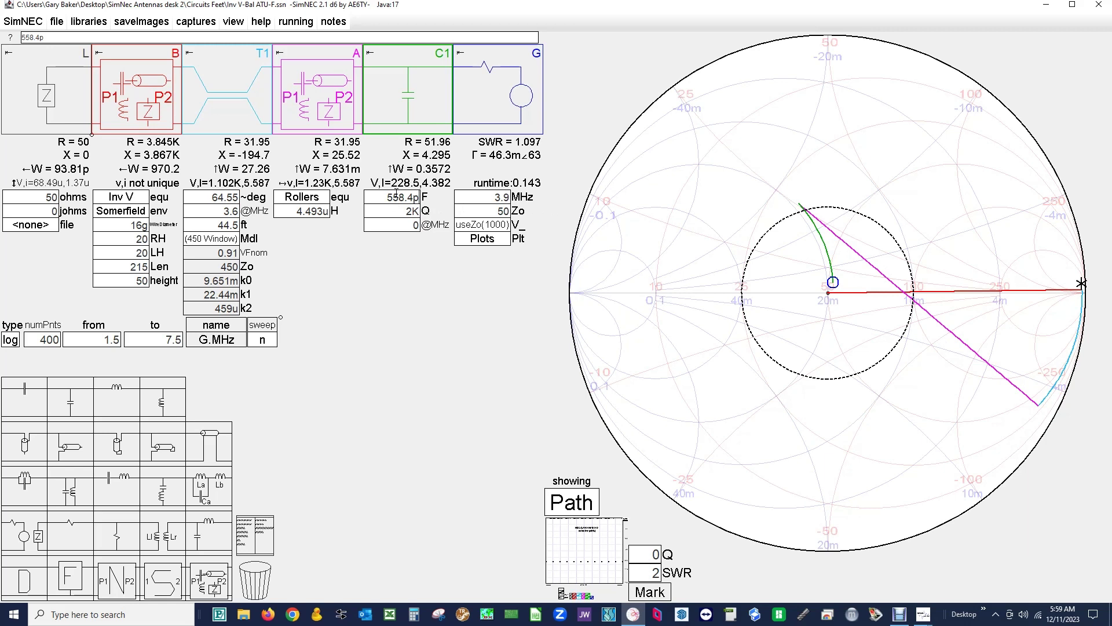
{"action": "scroll", "coordinate": [396, 197], "scroll_direction": "up", "scroll_amount": 8}
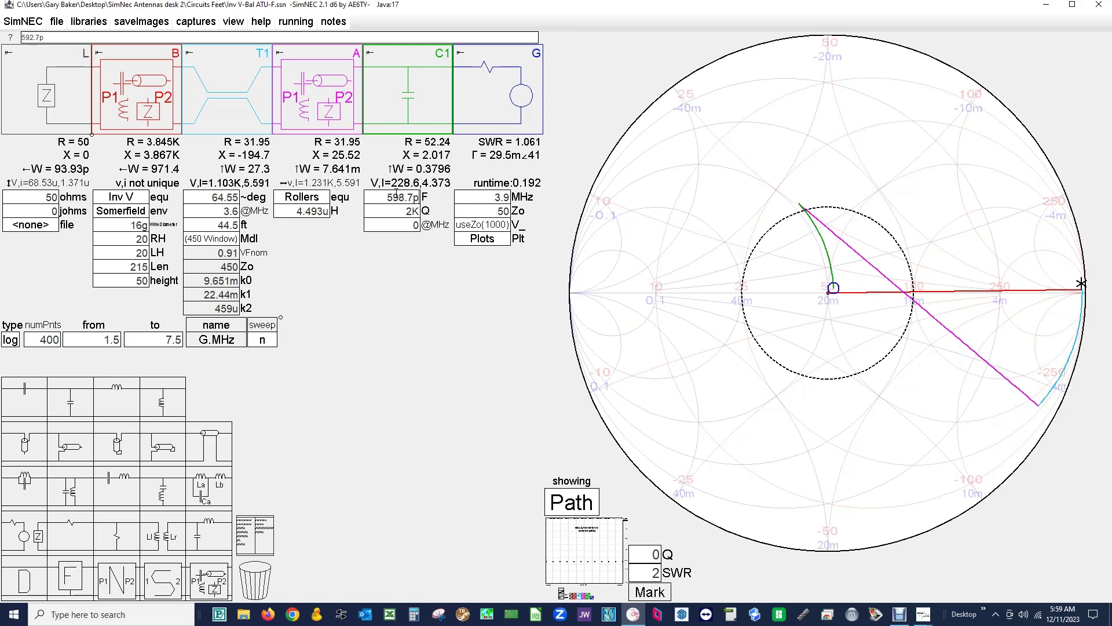
{"action": "scroll", "coordinate": [396, 197], "scroll_direction": "up", "scroll_amount": 4}
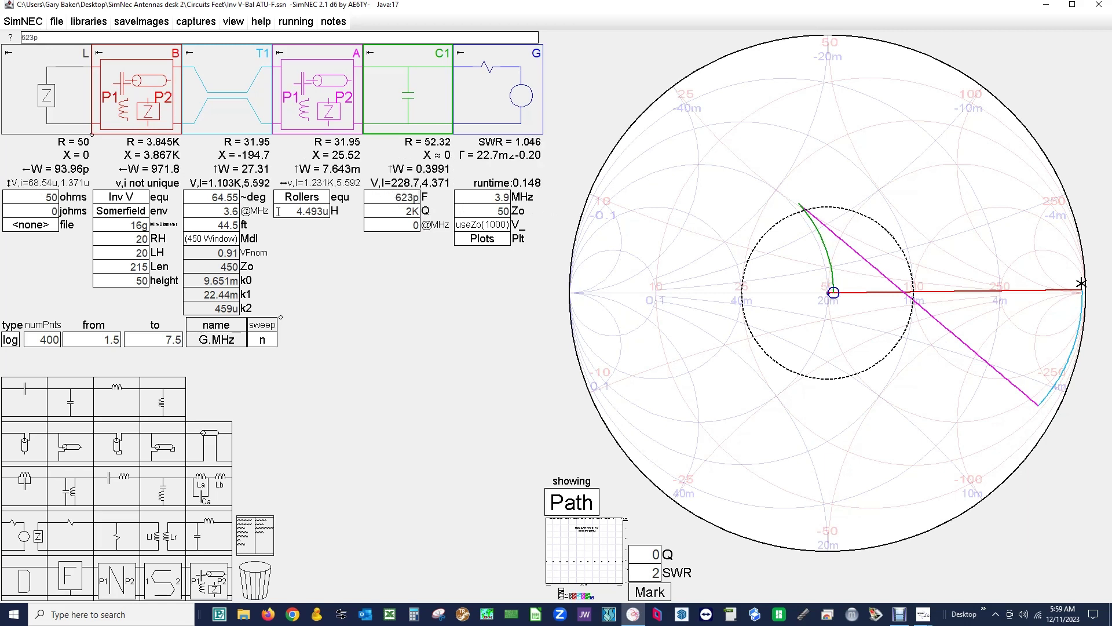
Fine-tune rollers to 4.448u and C1 to 604.6p for SWR 1.021
{"action": "double_click", "coordinate": [305, 211]}
{"action": "scroll", "coordinate": [305, 211], "scroll_direction": "up", "scroll_amount": 1}
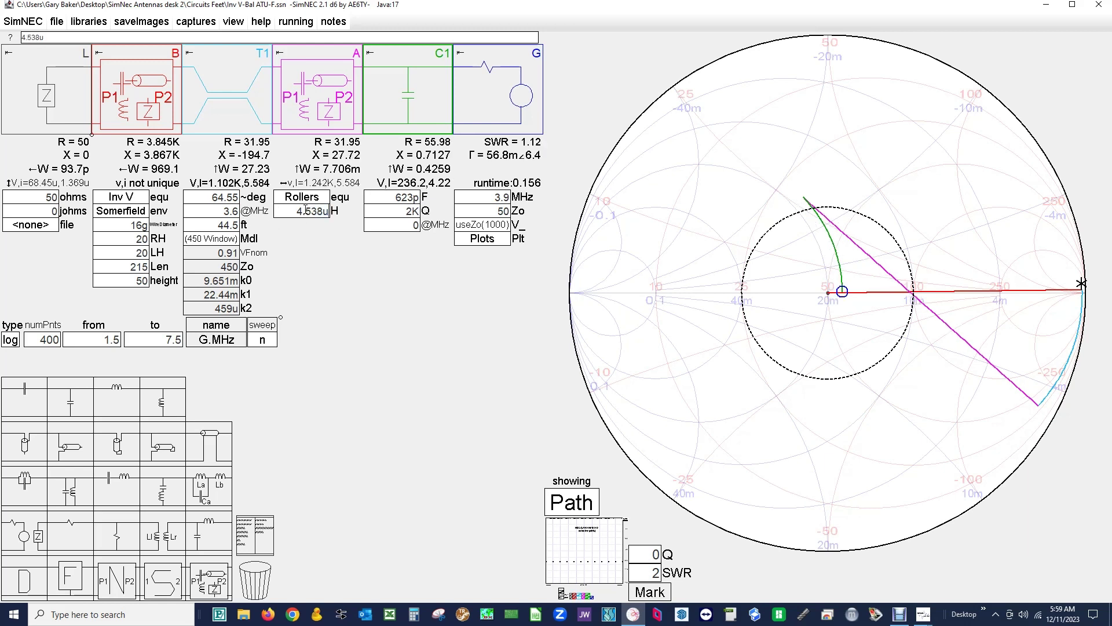
{"action": "scroll", "coordinate": [305, 211], "scroll_direction": "down", "scroll_amount": 2}
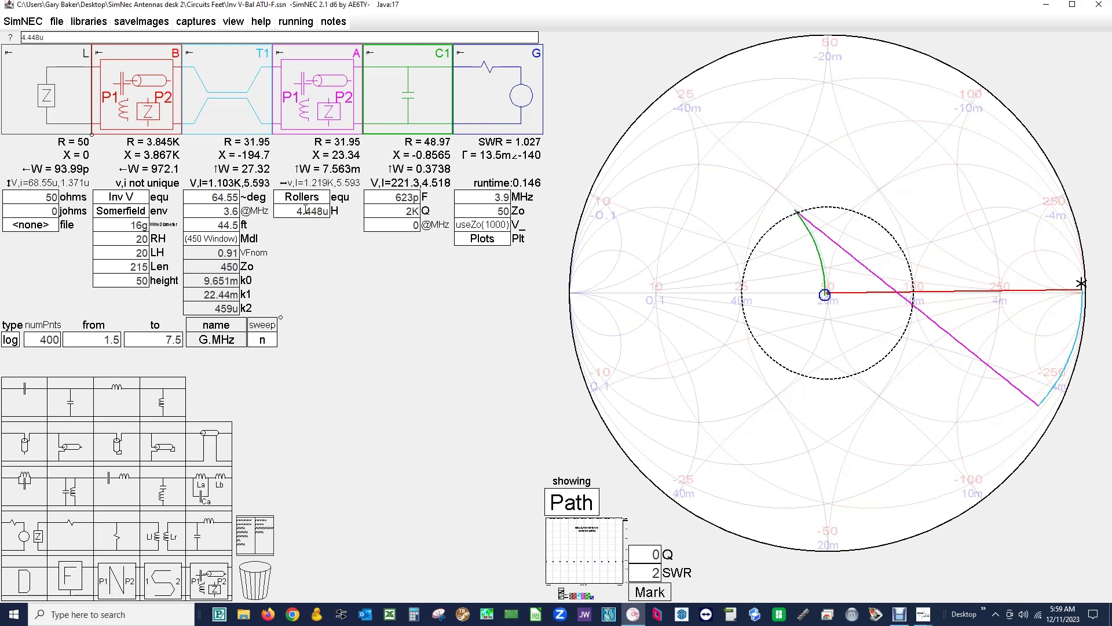
{"action": "double_click", "coordinate": [399, 197]}
{"action": "scroll", "coordinate": [399, 197], "scroll_direction": "up", "scroll_amount": 1}
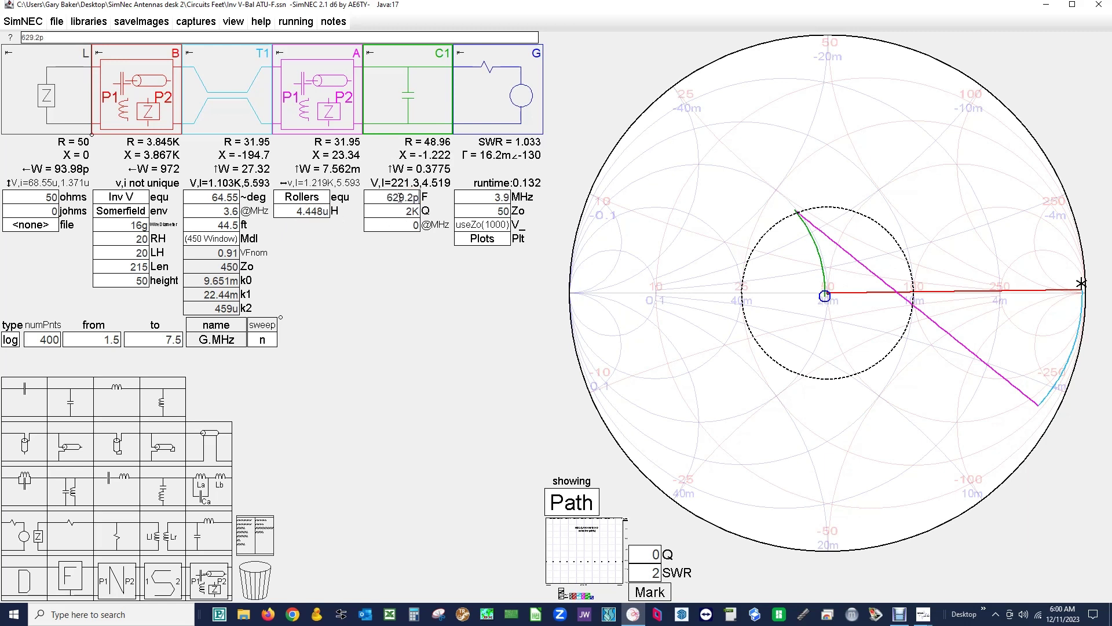
{"action": "scroll", "coordinate": [399, 197], "scroll_direction": "down", "scroll_amount": 4}
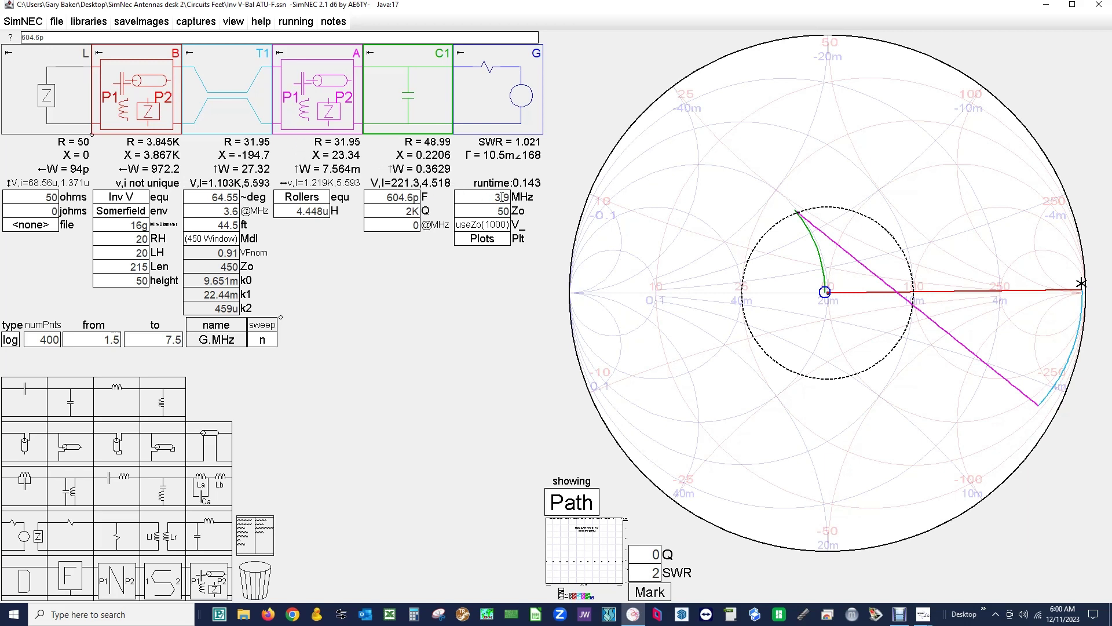
Open the NEC2 Display and switch the 3.9 MHz pattern from 3DFIELD mesh to shaded SHAPES
{"action": "left_click", "coordinate": [234, 22]}
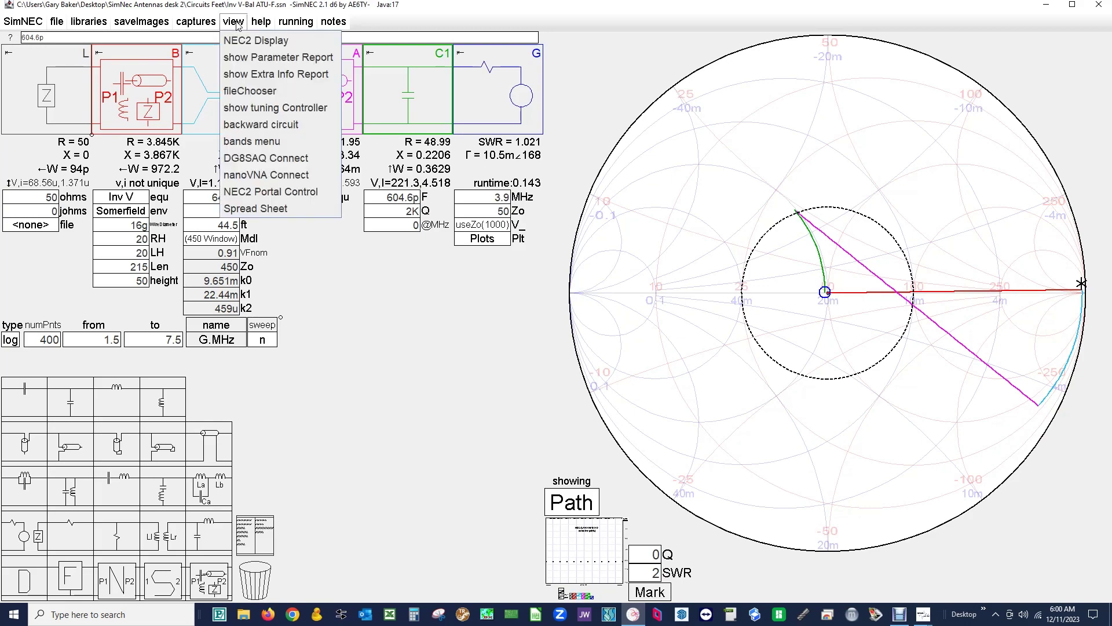
{"action": "left_click", "coordinate": [251, 41]}
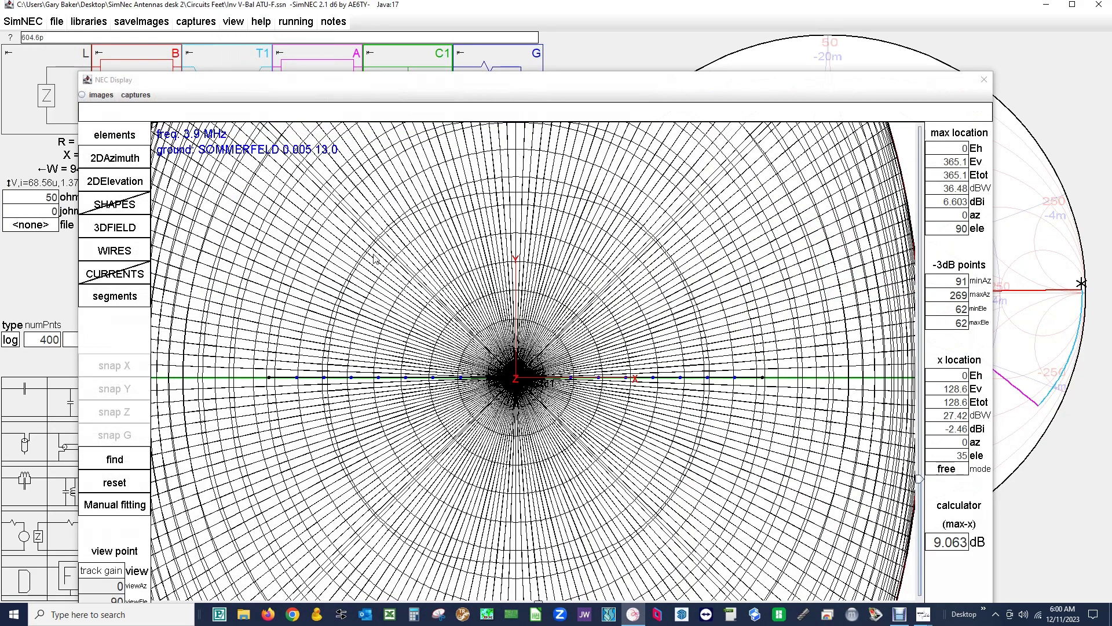
{"action": "left_click_drag", "start_coordinate": [587, 326], "coordinate": [587, 326]}
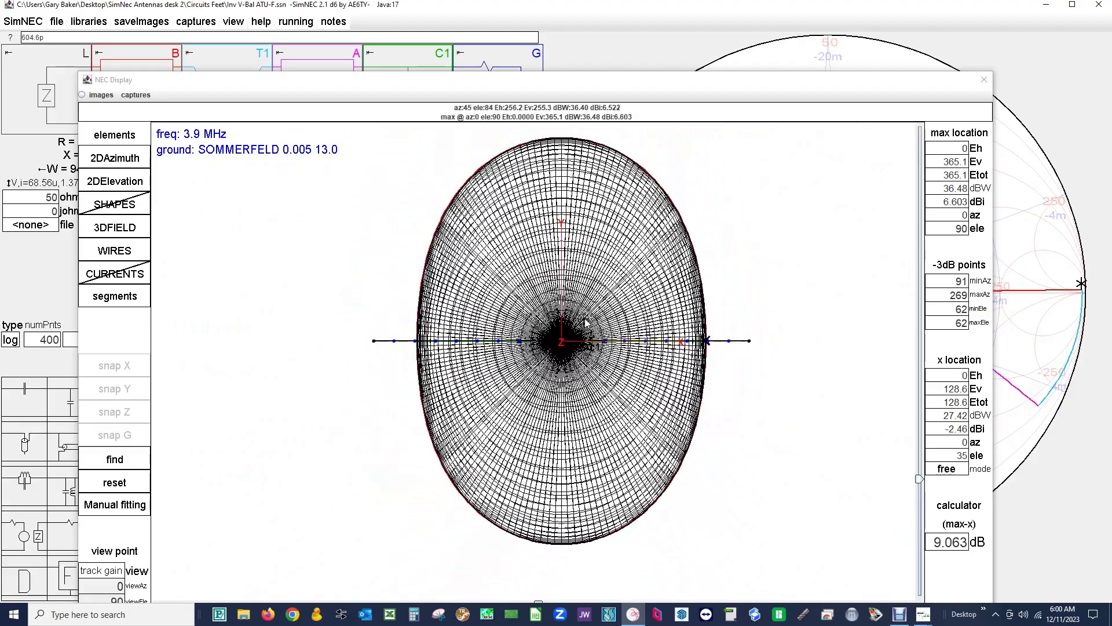
{"action": "left_click", "coordinate": [113, 229]}
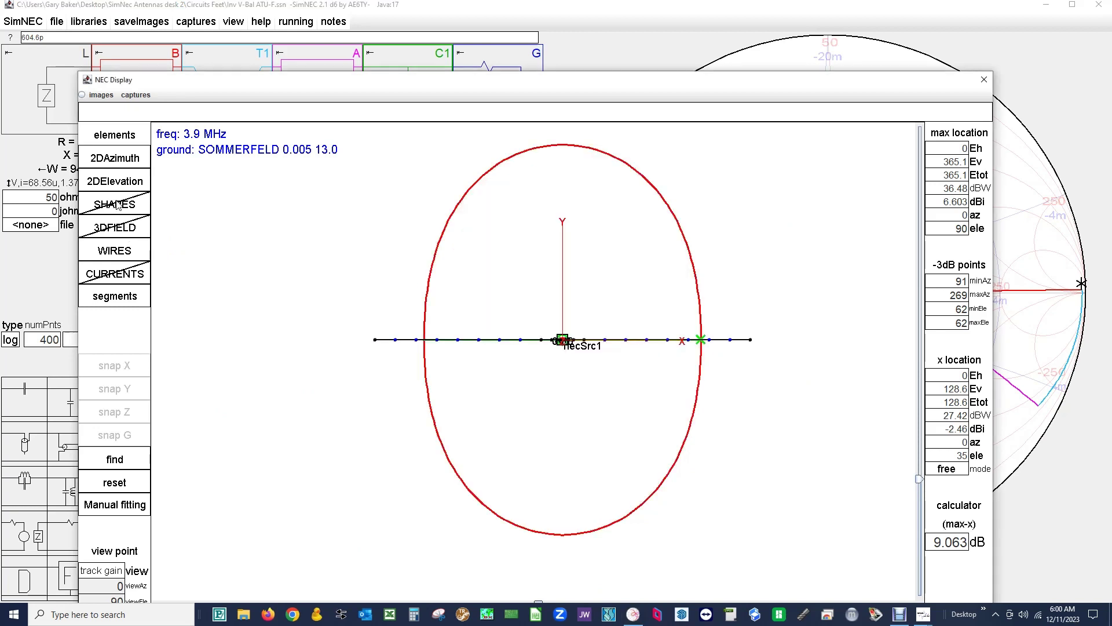
{"action": "left_click", "coordinate": [117, 205]}
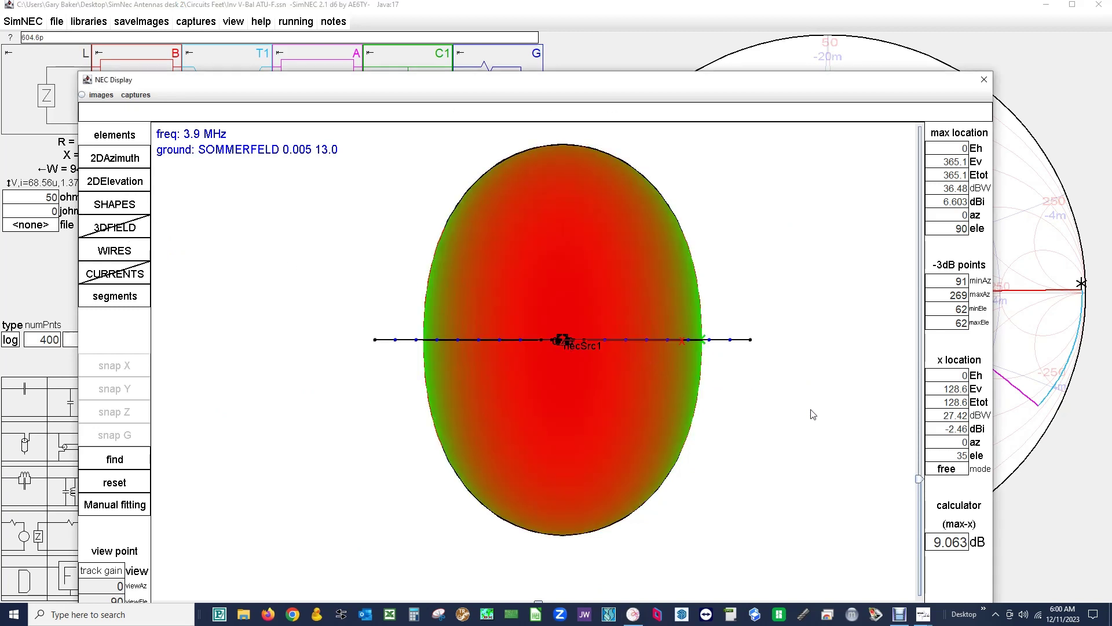
Tilt and rotate the 3.9 MHz pattern to see it side-on and from above
{"action": "mouse_move", "coordinate": [909, 480]}
{"action": "left_mouse_down"}
{"action": "mouse_move", "coordinate": [911, 445]}
{"action": "mouse_move", "coordinate": [910, 460]}
{"action": "left_mouse_up"}
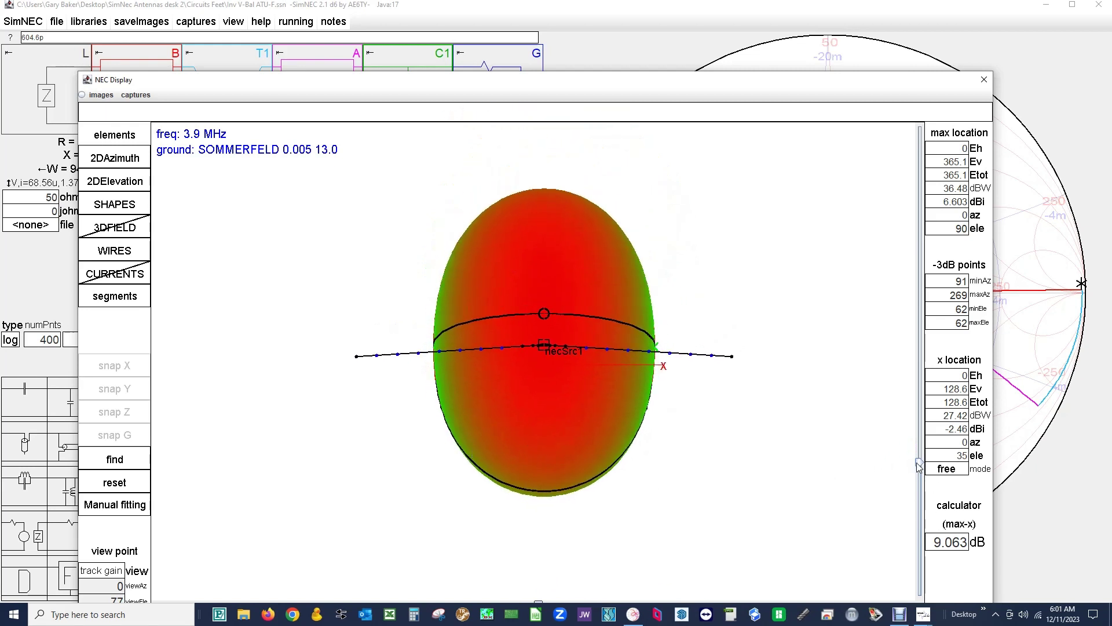
{"action": "left_click_drag", "start_coordinate": [919, 466], "coordinate": [907, 365]}
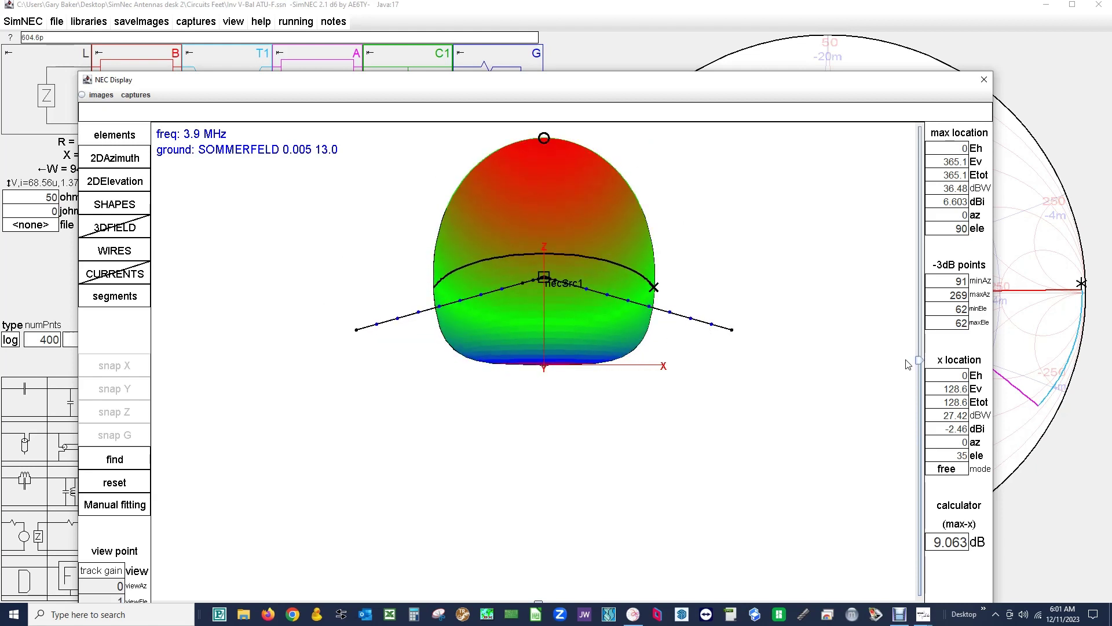
{"action": "left_click_drag", "start_coordinate": [908, 364], "coordinate": [907, 365]}
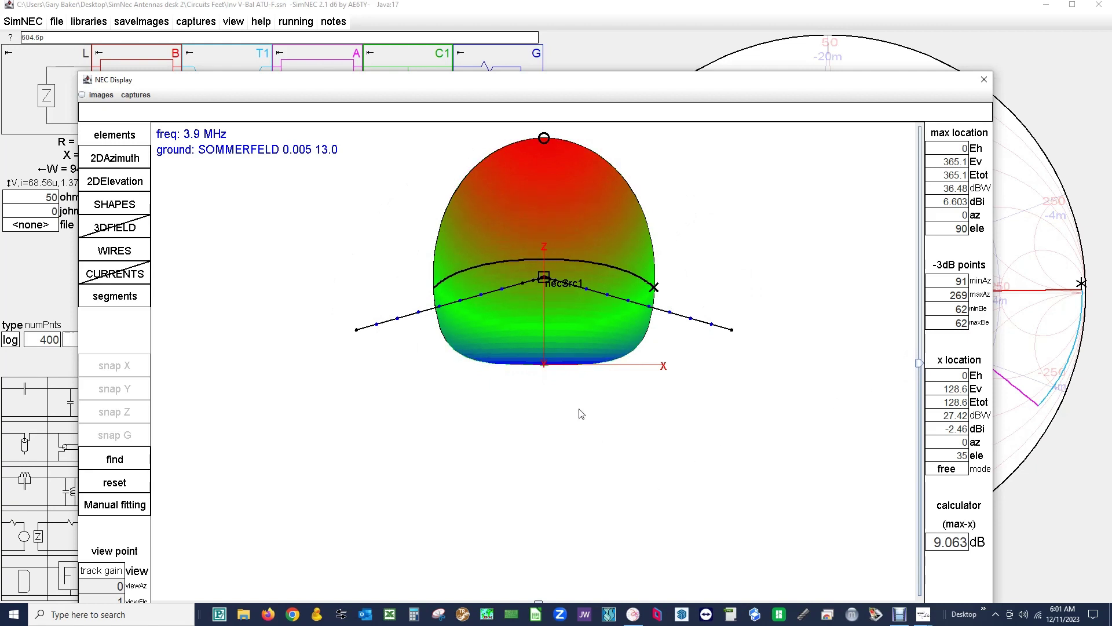
{"action": "mouse_move", "coordinate": [568, 363]}
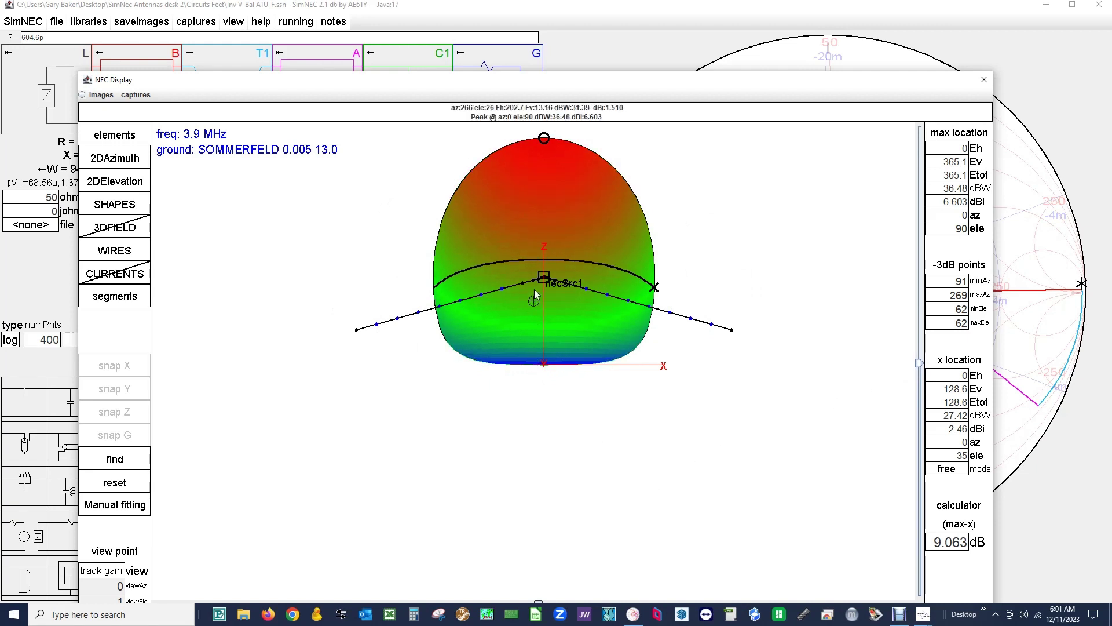
{"action": "mouse_move", "coordinate": [402, 322]}
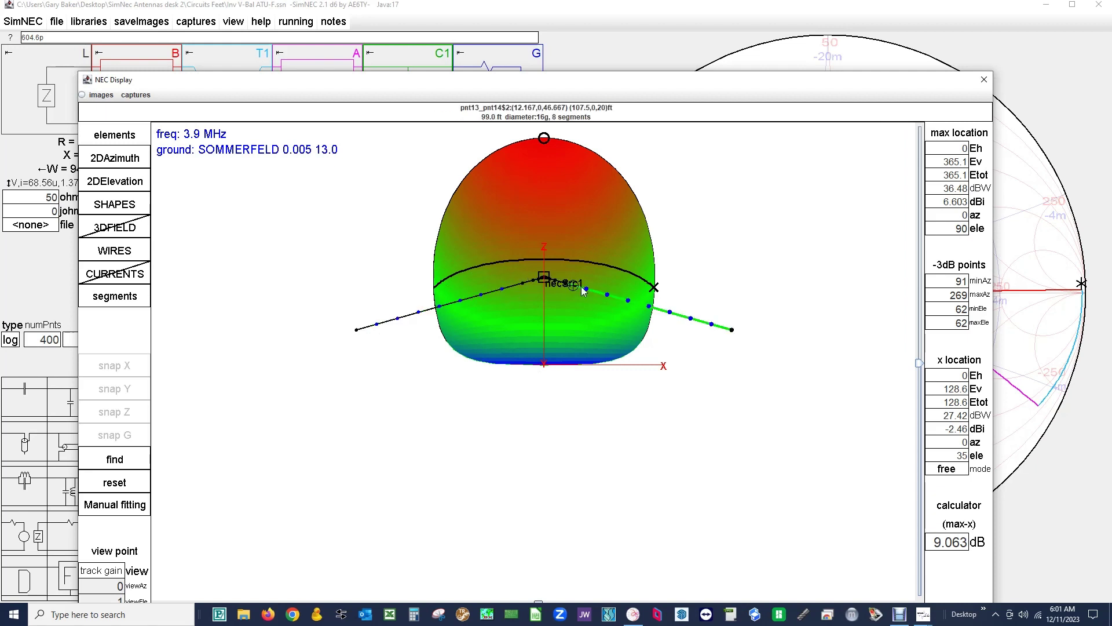
{"action": "mouse_move", "coordinate": [620, 307]}
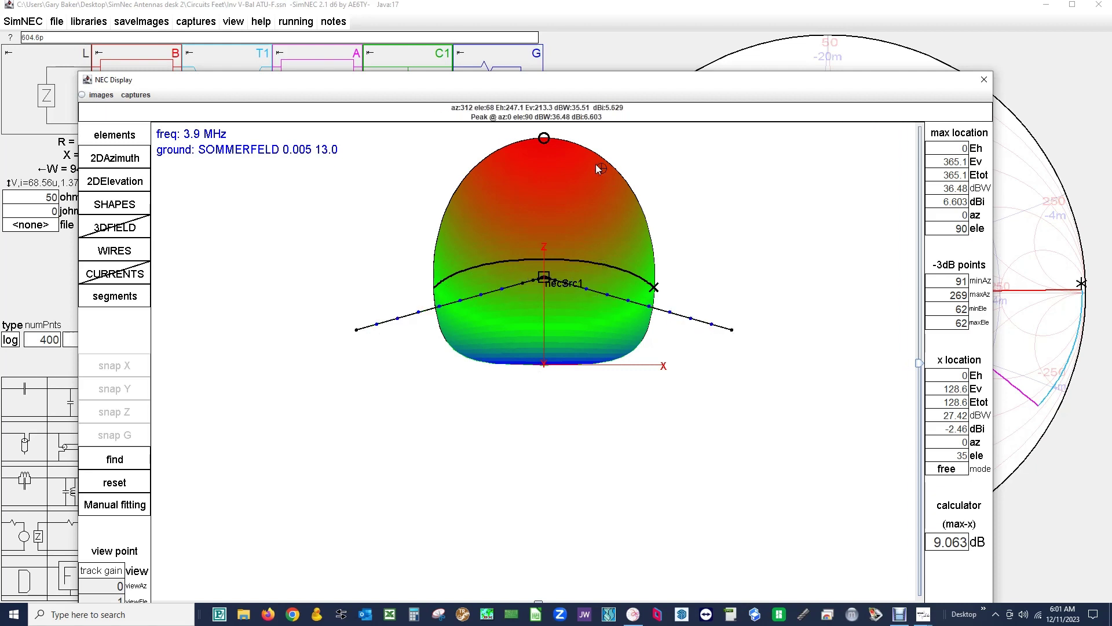
{"action": "mouse_move", "coordinate": [548, 155]}
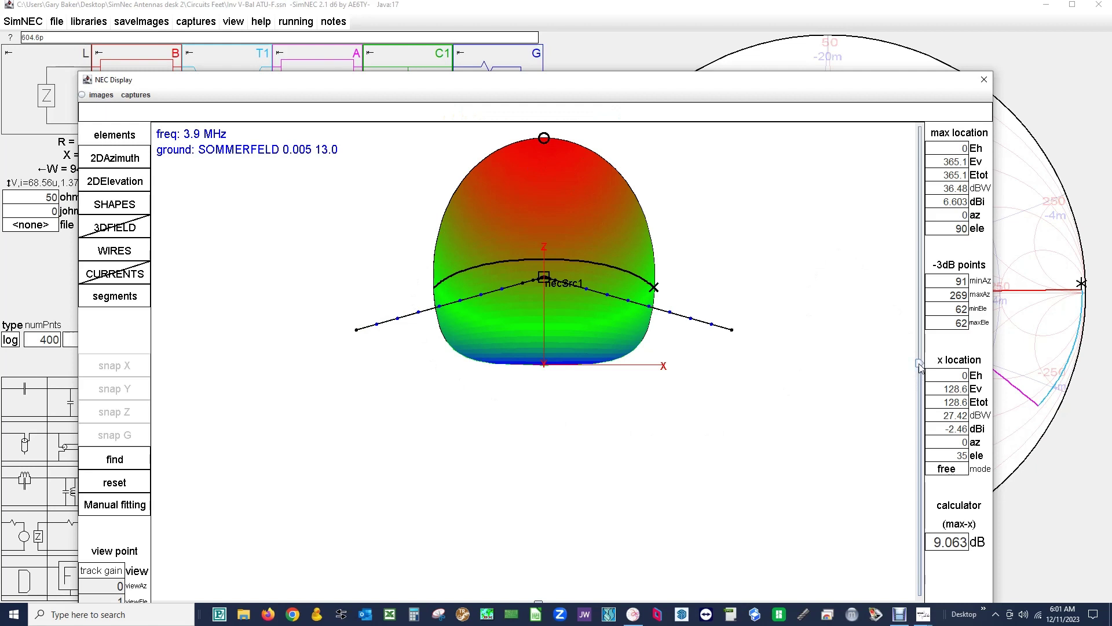
{"action": "mouse_move", "coordinate": [920, 366]}
{"action": "left_mouse_down"}
{"action": "mouse_move", "coordinate": [922, 429]}
{"action": "mouse_move", "coordinate": [925, 379]}
{"action": "left_mouse_up"}
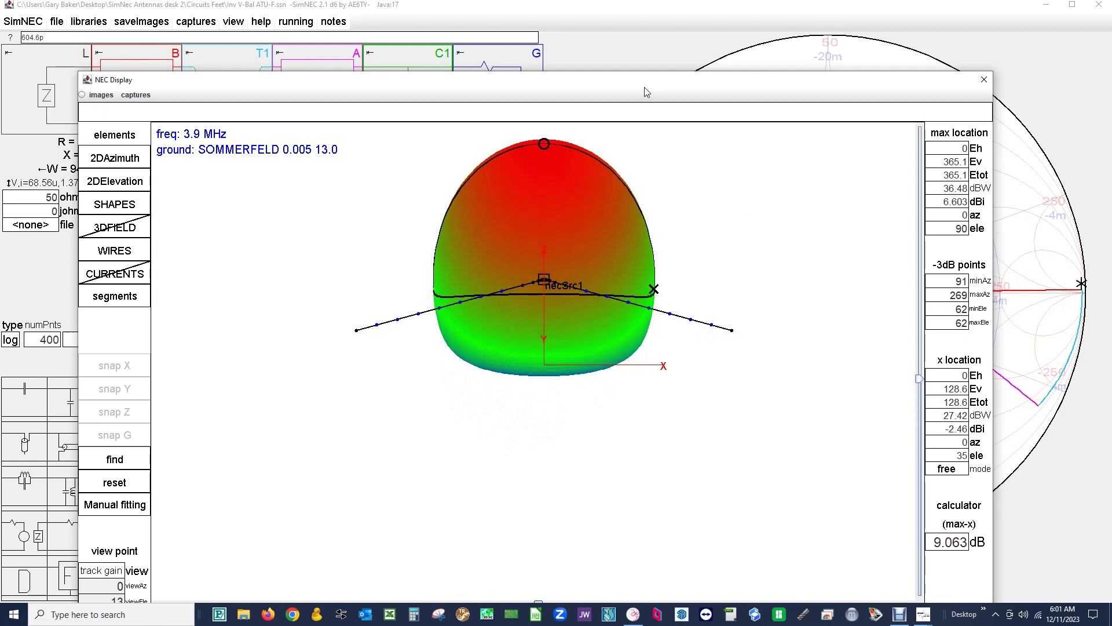
{"action": "left_click_drag", "start_coordinate": [644, 87], "coordinate": [656, 36]}
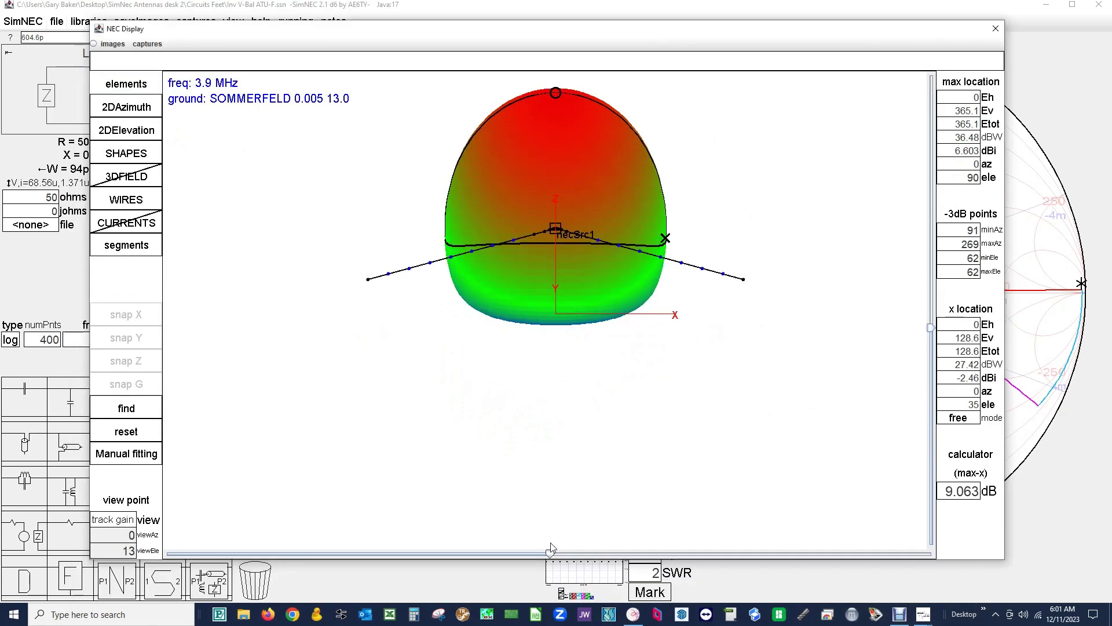
{"action": "left_click_drag", "start_coordinate": [550, 554], "coordinate": [642, 540]}
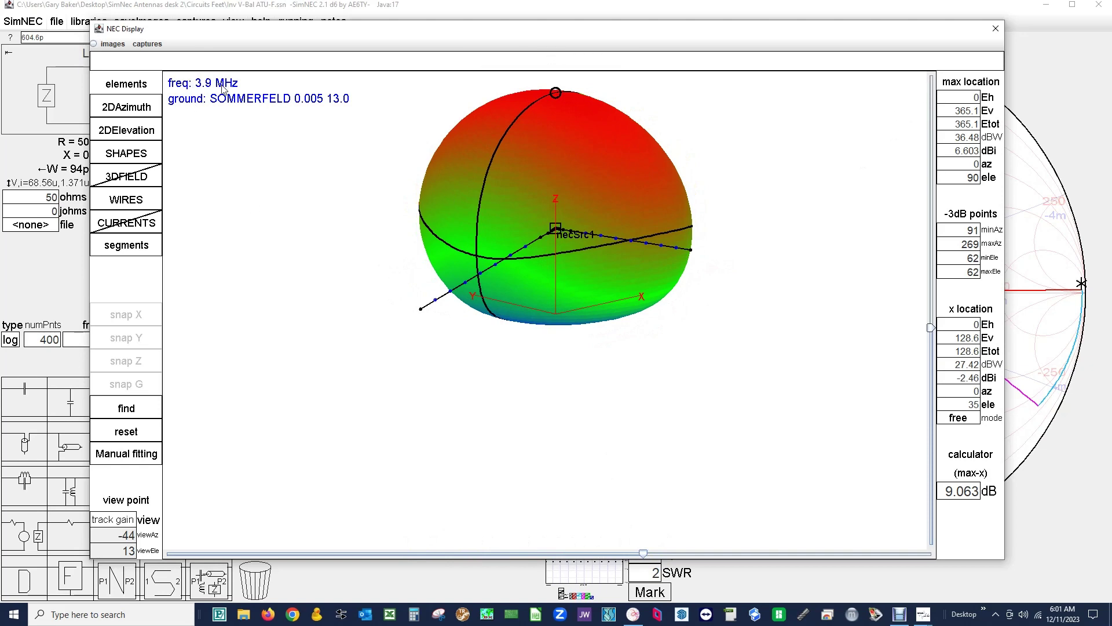
Close the pattern display and change the operating frequency from 3.9 to 14.2 MHz
{"action": "left_click", "coordinate": [995, 29]}
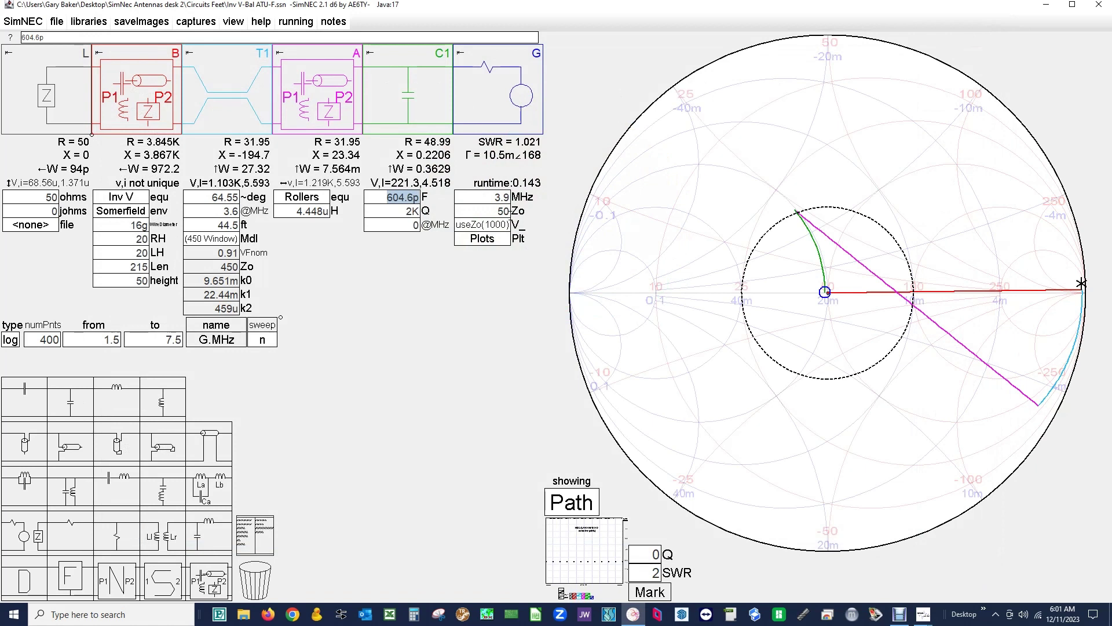
{"action": "left_click", "coordinate": [506, 198]}
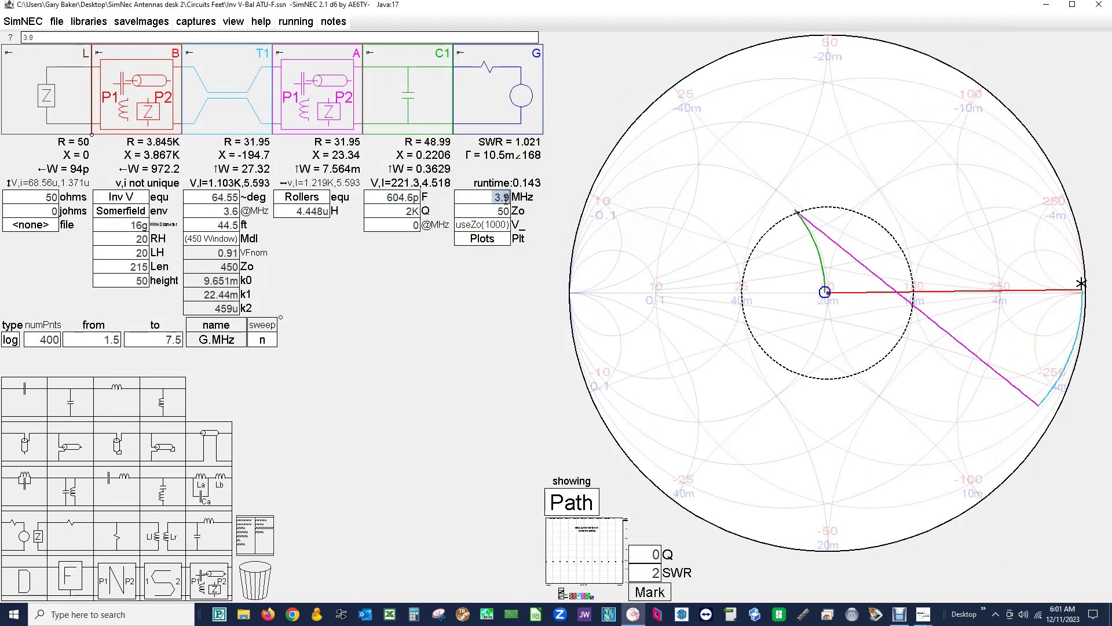
{"action": "type", "text": "14"}
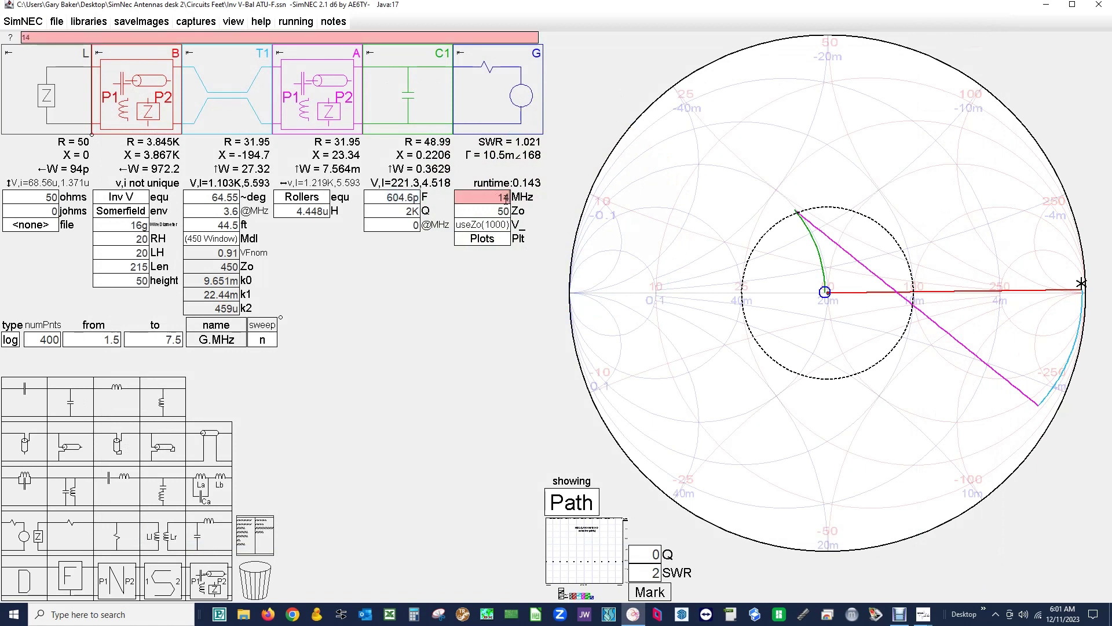
{"action": "type", "text": ".2"}
{"action": "key", "text": "Return"}
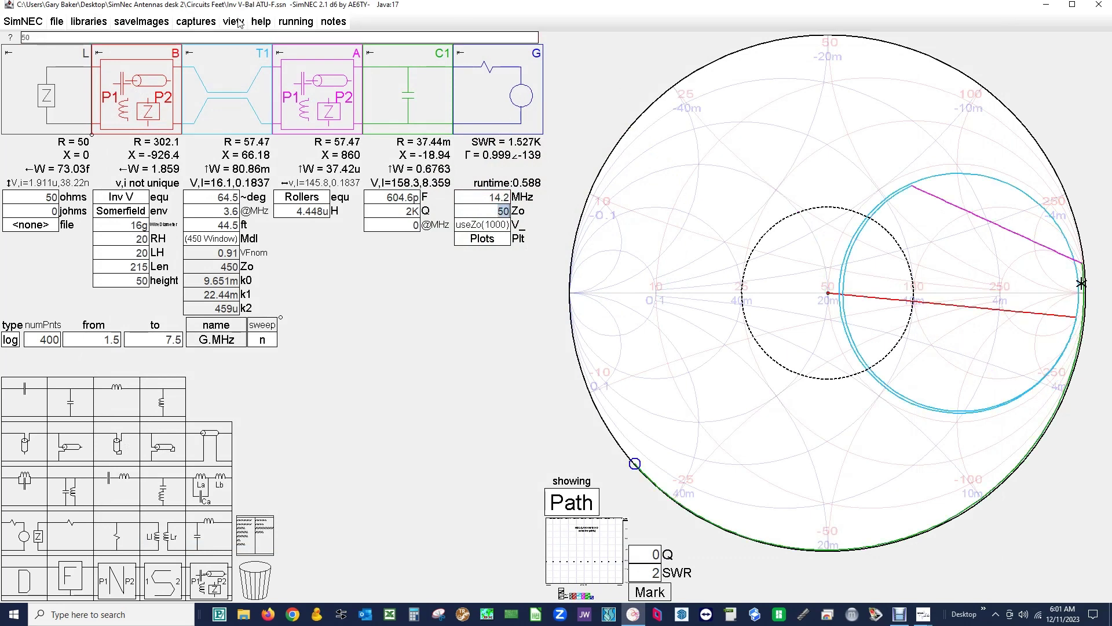
{"action": "left_click", "coordinate": [237, 22]}
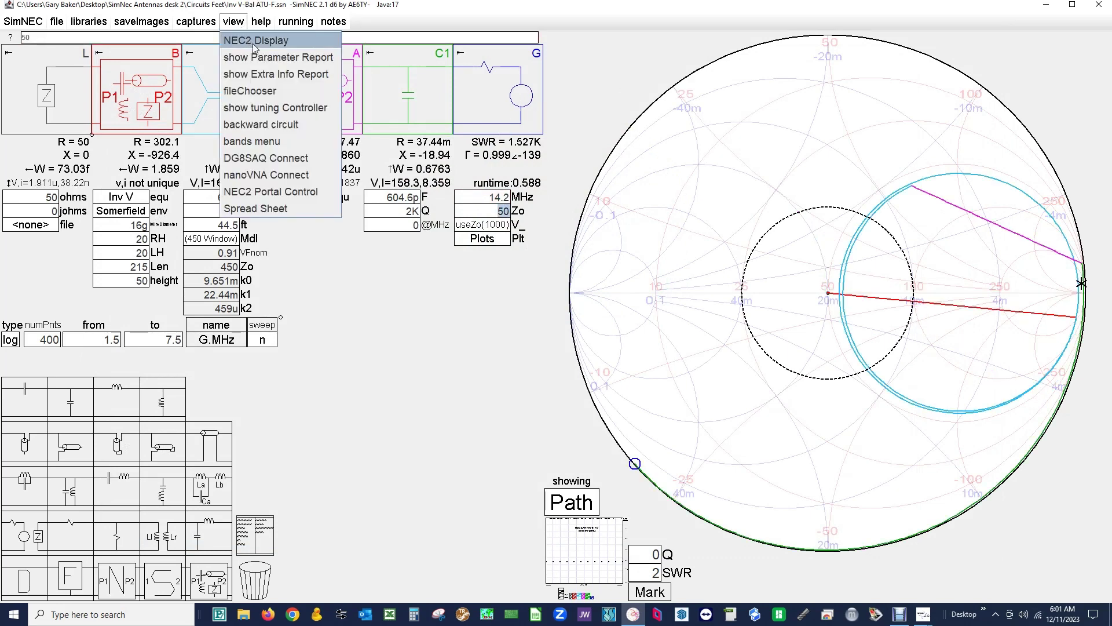
Show the 14.2 MHz pattern and rotate and tilt it from above to slightly below the horizon
{"action": "left_click", "coordinate": [252, 45]}
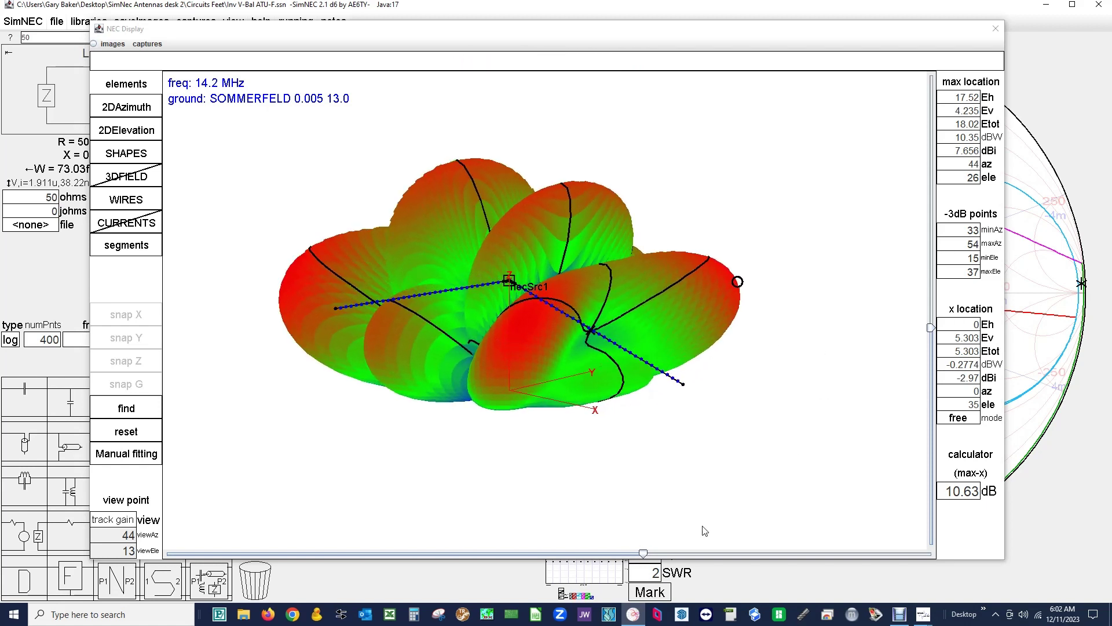
{"action": "left_click_drag", "start_coordinate": [643, 555], "coordinate": [579, 485]}
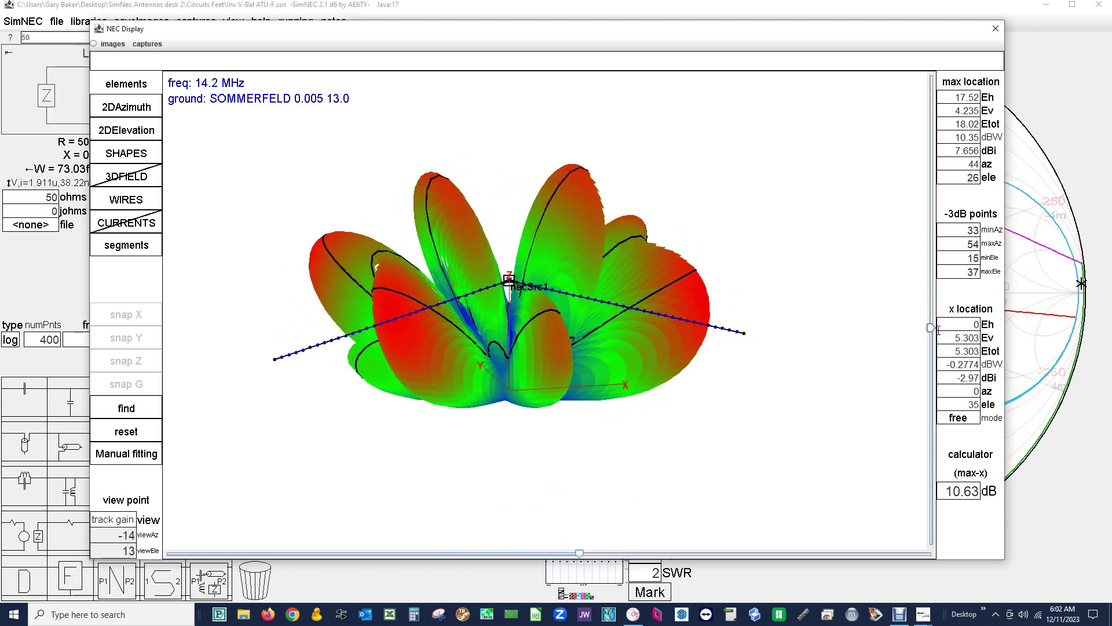
{"action": "left_click_drag", "start_coordinate": [930, 329], "coordinate": [925, 362]}
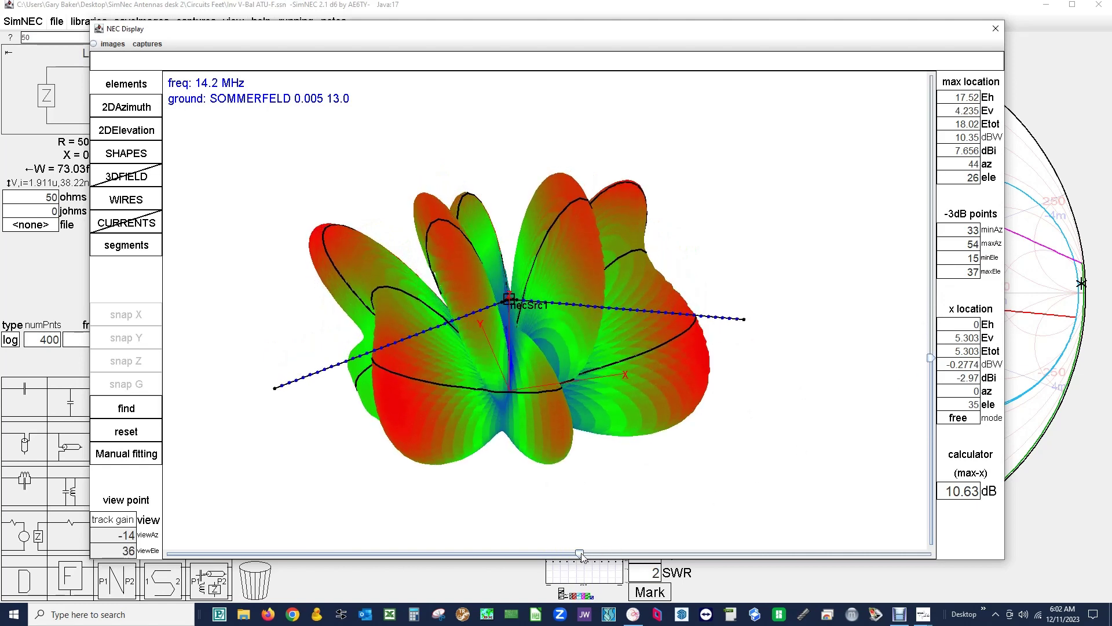
{"action": "left_click_drag", "start_coordinate": [580, 555], "coordinate": [556, 555]}
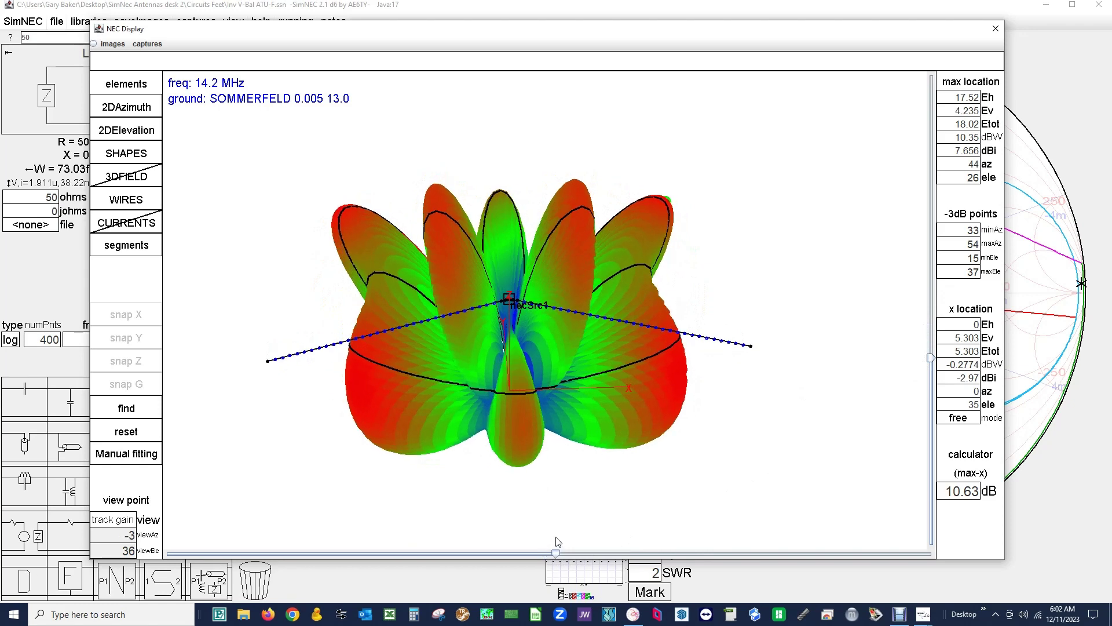
{"action": "left_click_drag", "start_coordinate": [931, 360], "coordinate": [931, 316]}
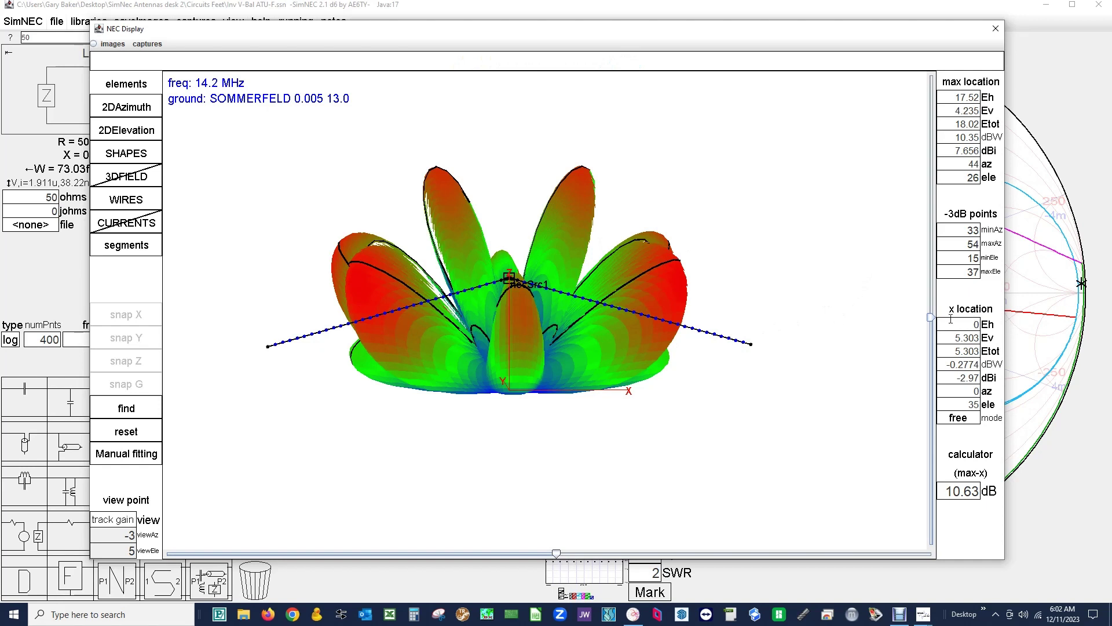
{"action": "mouse_move", "coordinate": [931, 319]}
{"action": "left_mouse_down"}
{"action": "mouse_move", "coordinate": [930, 342]}
{"action": "mouse_move", "coordinate": [930, 299]}
{"action": "mouse_move", "coordinate": [931, 313]}
{"action": "left_mouse_up"}
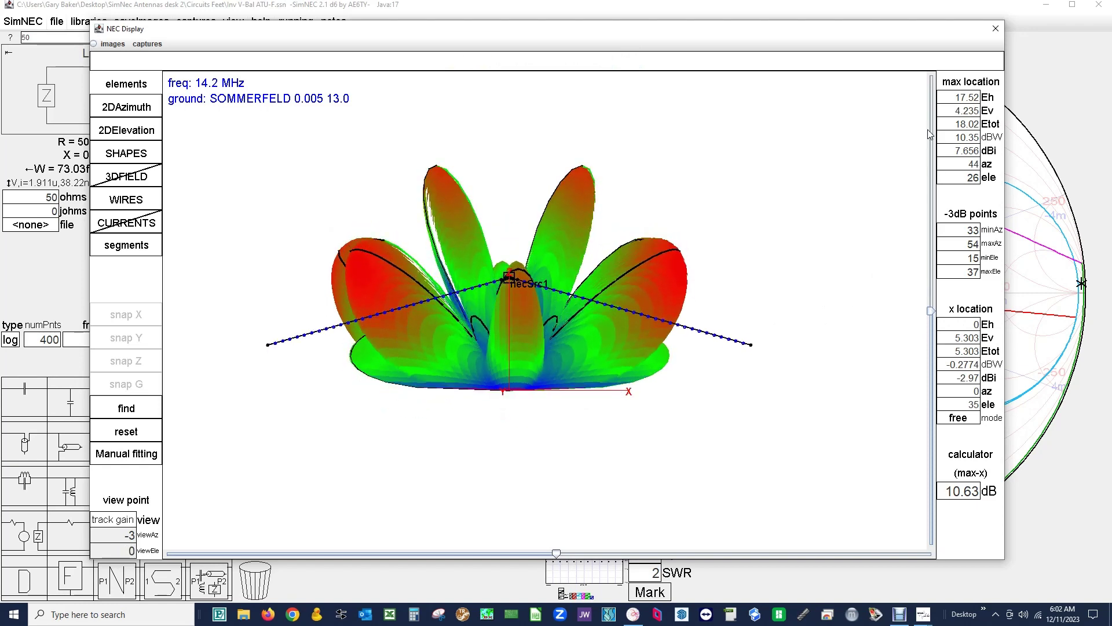
Close the NEC Display to return to the 14.2 MHz circuit and Smith chart
{"action": "left_click", "coordinate": [994, 29]}
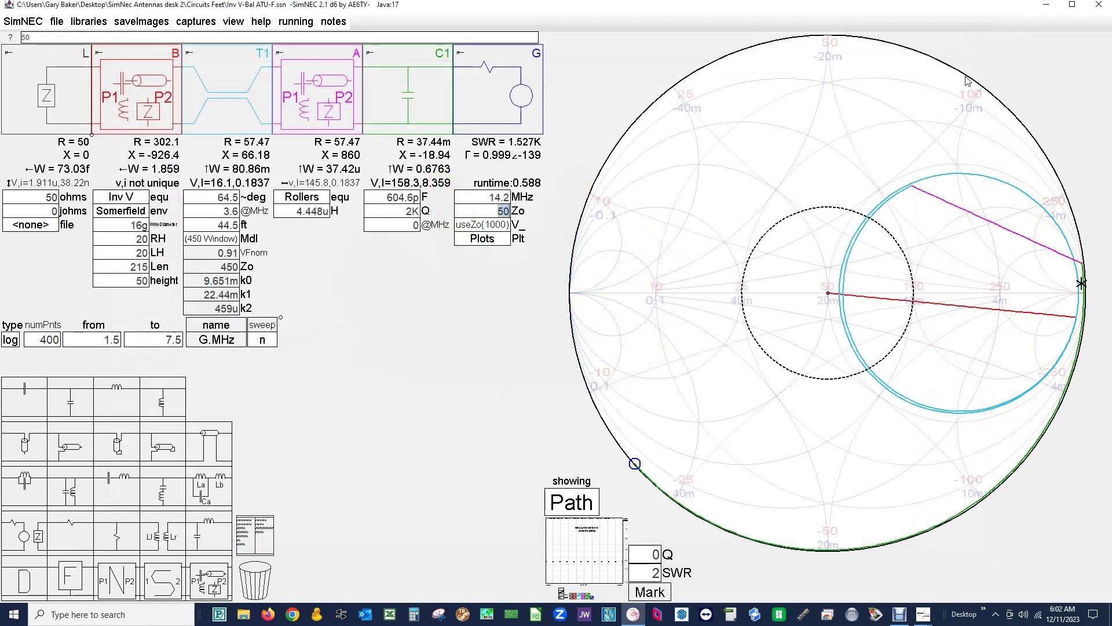